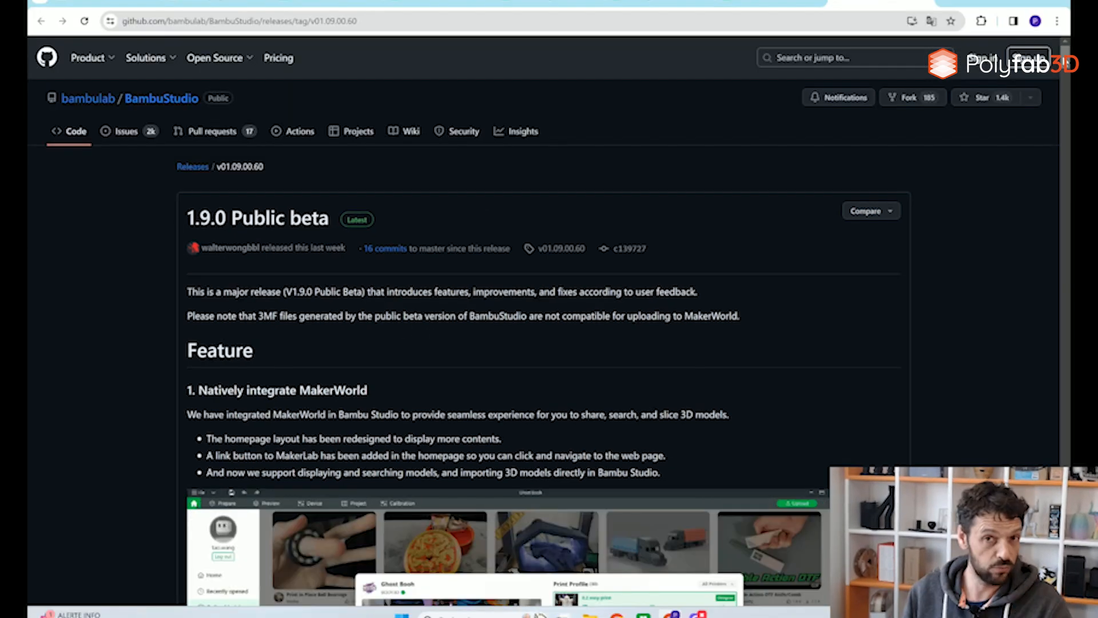
Step: Open the Infinity Flip Fidget online model, view the details of its Infinity Flip Standard, Strong Print profile, and close it
{"action": "mouse_move", "coordinate": [1066, 61]}
{"action": "left_mouse_down"}
{"action": "mouse_move", "coordinate": [1054, 291]}
{"action": "mouse_move", "coordinate": [1063, 60]}
{"action": "left_mouse_up"}
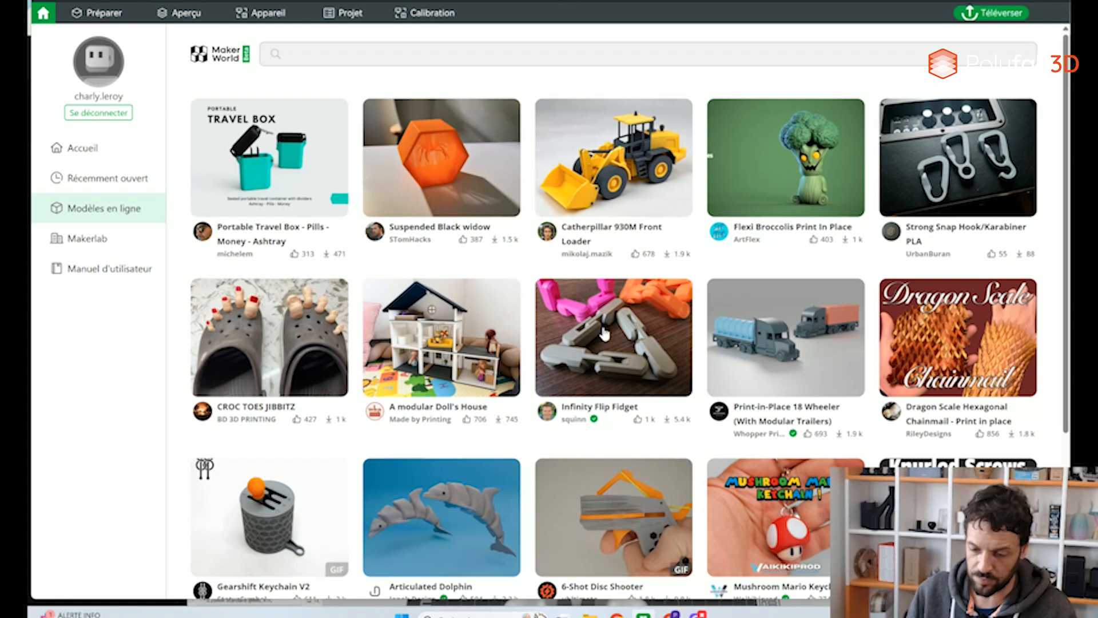
{"action": "left_click", "coordinate": [604, 334]}
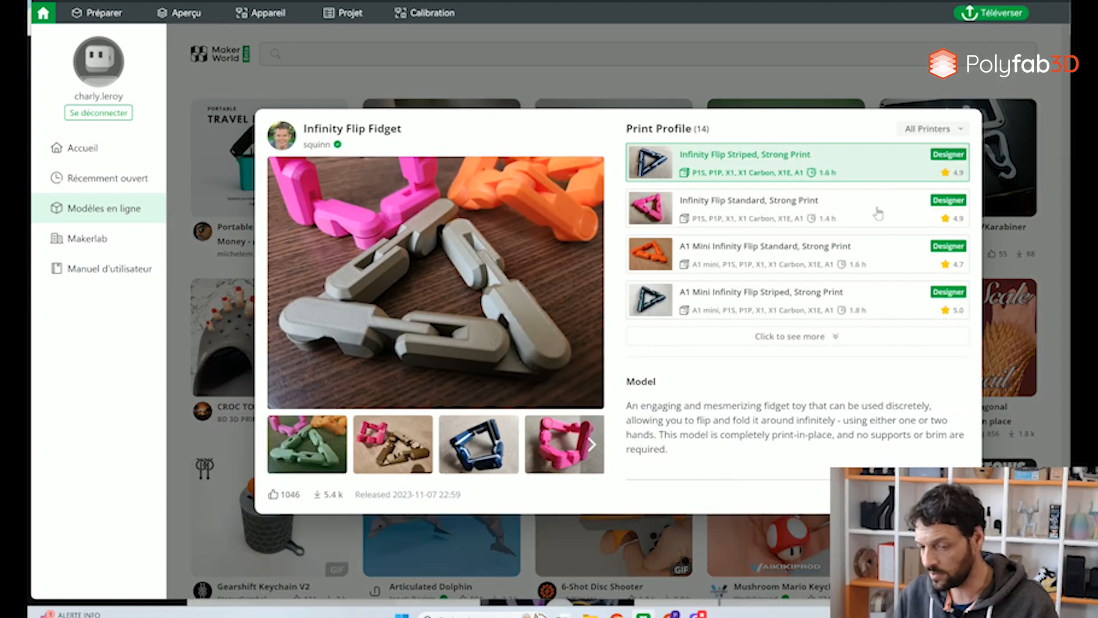
{"action": "mouse_move", "coordinate": [753, 212]}
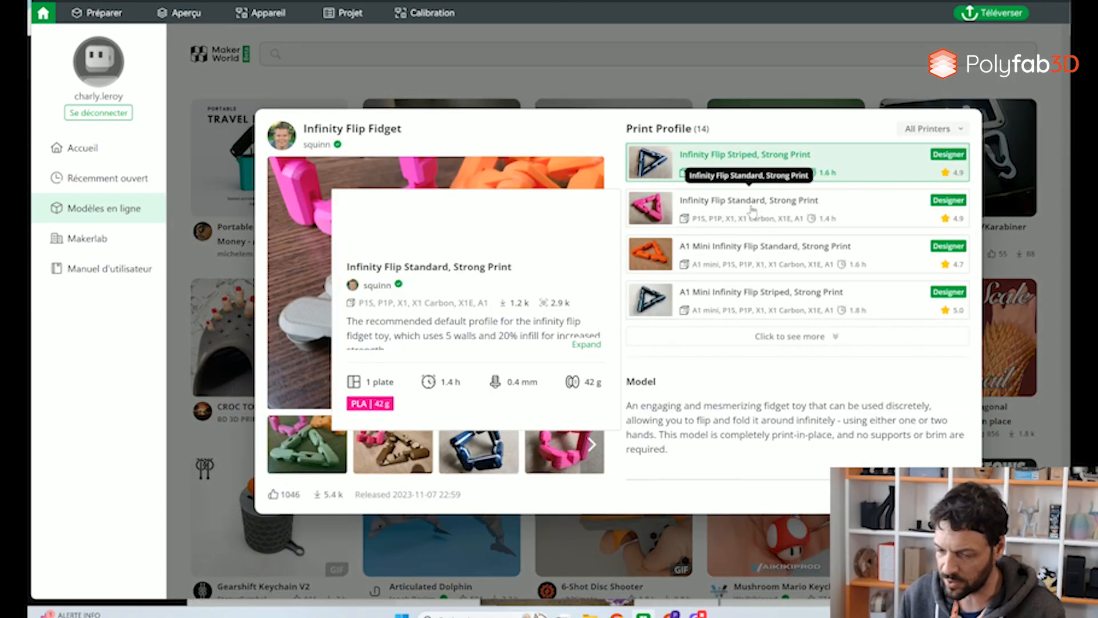
{"action": "key", "text": "Escape"}
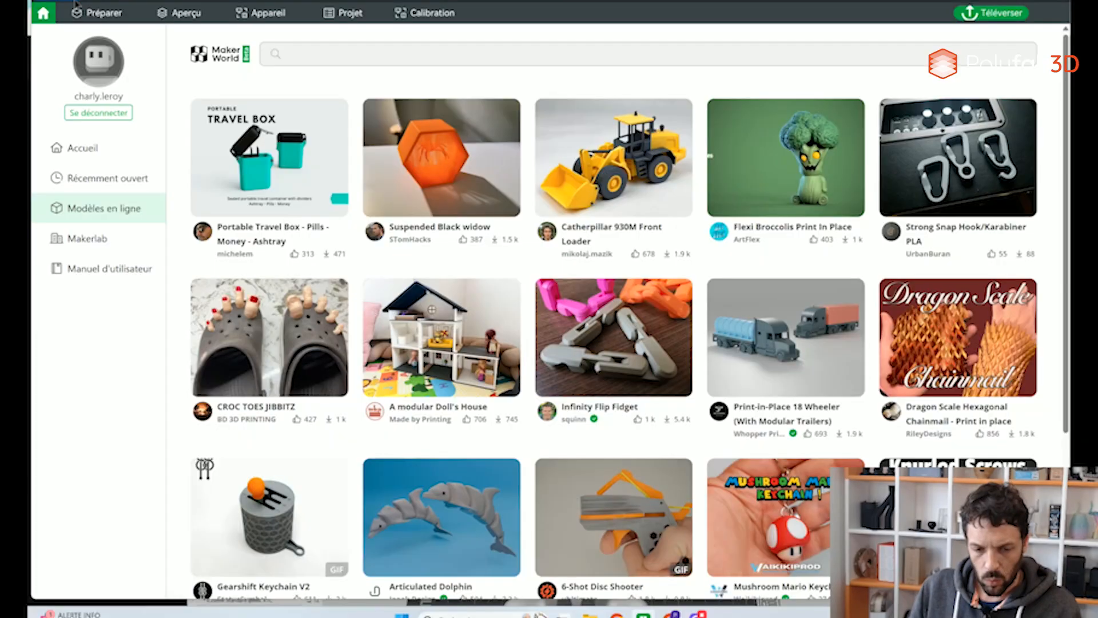
Step: Open the preferences and examine the option for keeping only one Bambu Studio instance
{"action": "left_click", "coordinate": [75, 4]}
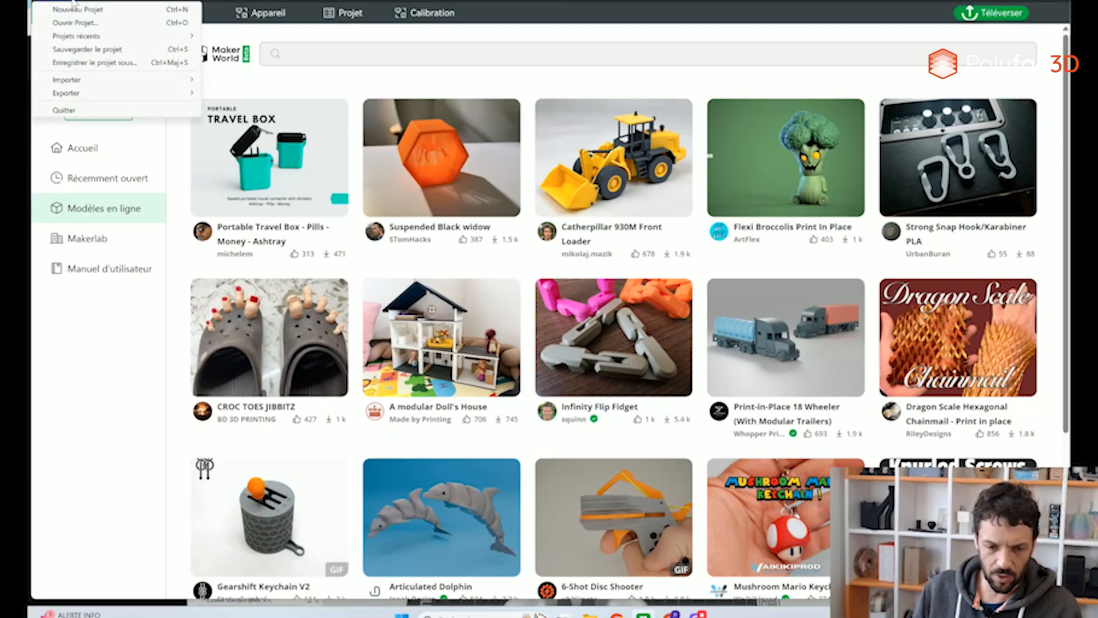
{"action": "left_click", "coordinate": [486, 80]}
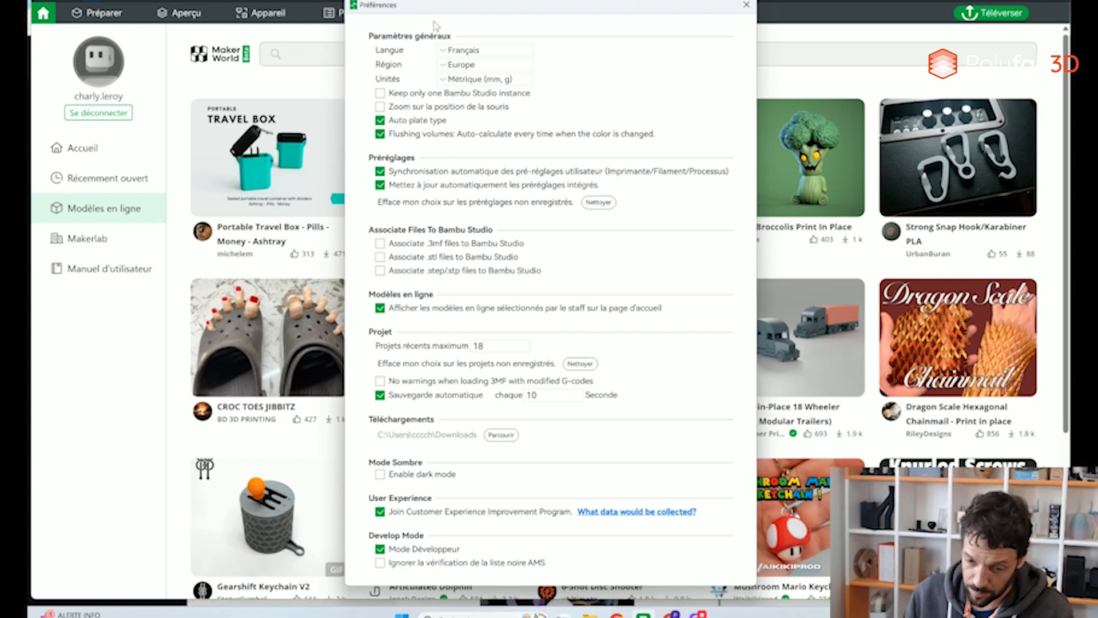
{"action": "left_click", "coordinate": [383, 93]}
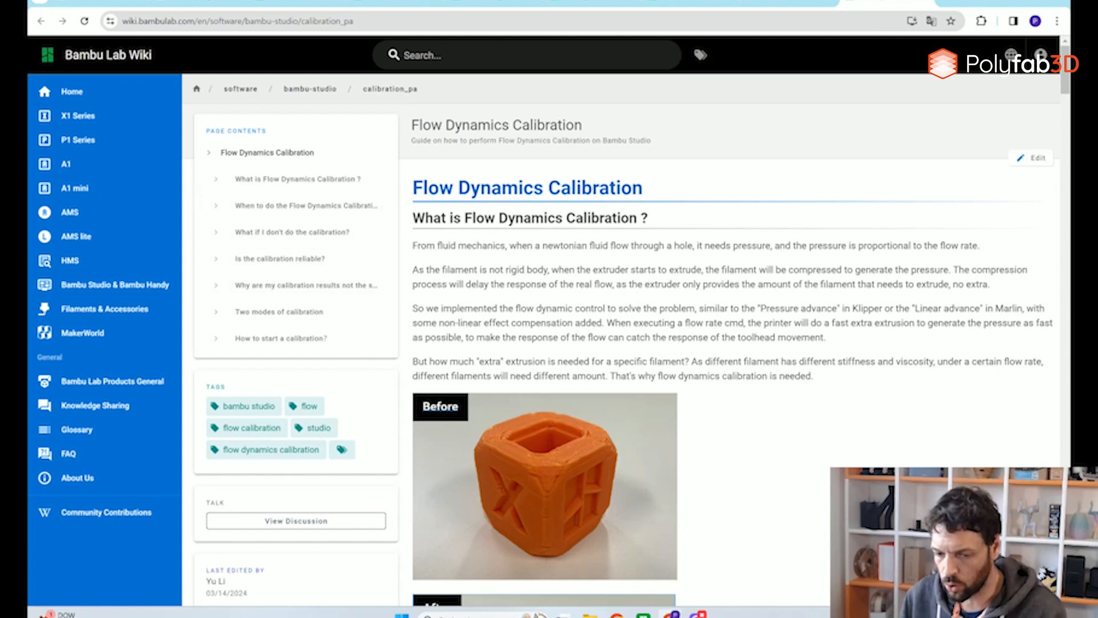
Step: Read the Flow Dynamics Calibration wiki page on when to calibrate and how reliable the calibration is
{"action": "scroll", "coordinate": [633, 352], "scroll_direction": "down", "scroll_amount": 12}
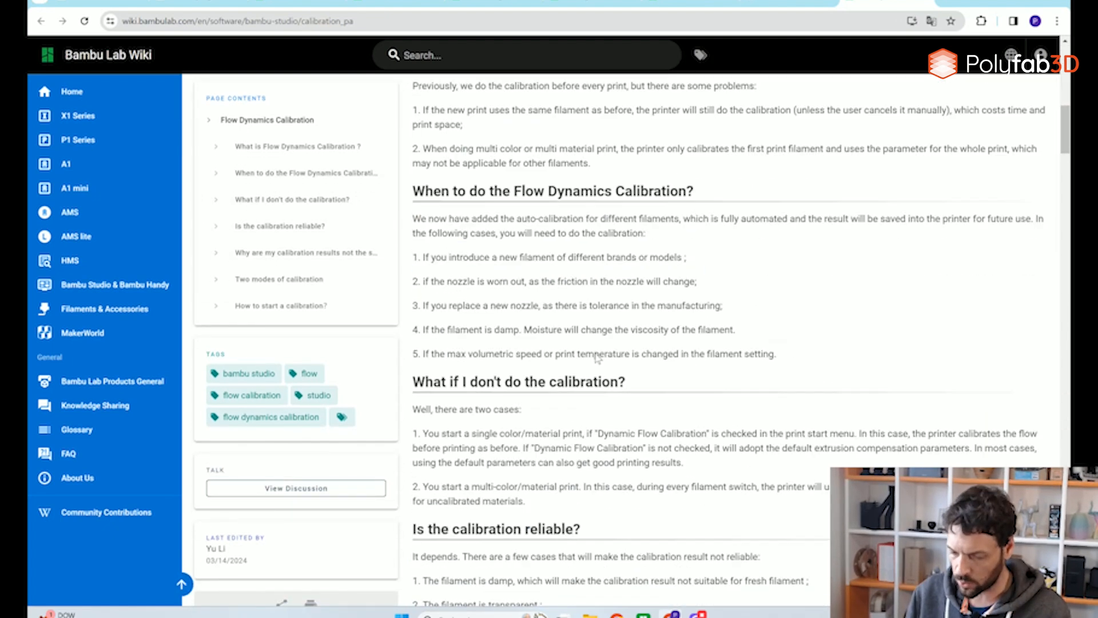
{"action": "scroll", "coordinate": [639, 349], "scroll_direction": "down", "scroll_amount": 6}
{"action": "scroll", "coordinate": [637, 348], "scroll_direction": "down", "scroll_amount": 12}
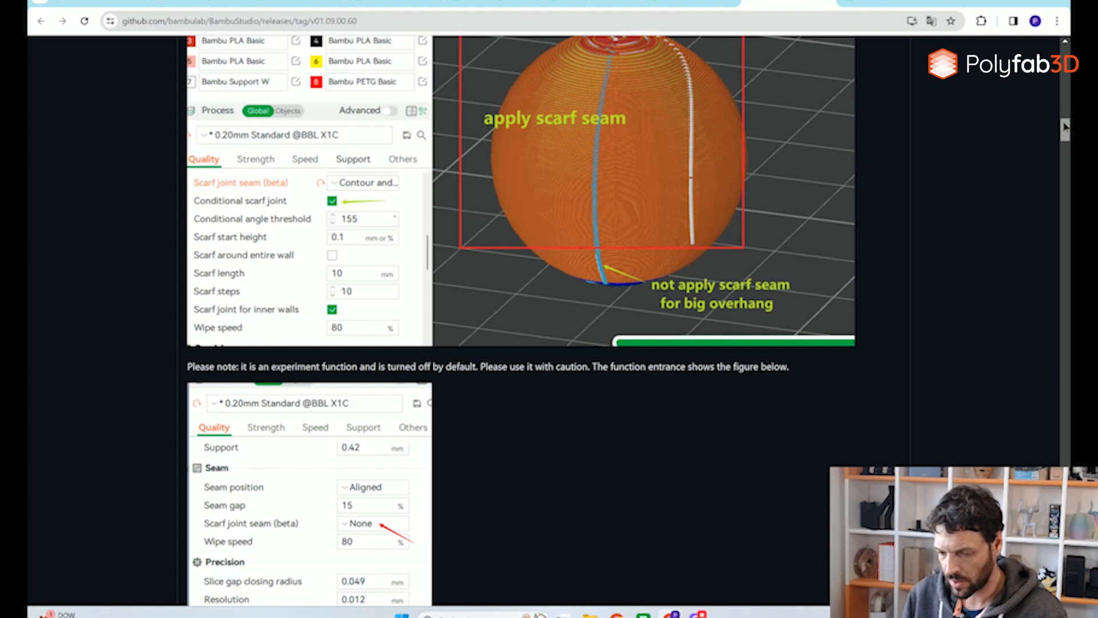
Step: Read the GitHub release notes on long retraction when cut, the improved PA calibration pattern and user-entered calibration values
{"action": "scroll", "coordinate": [361, 207], "scroll_direction": "down", "scroll_amount": 8}
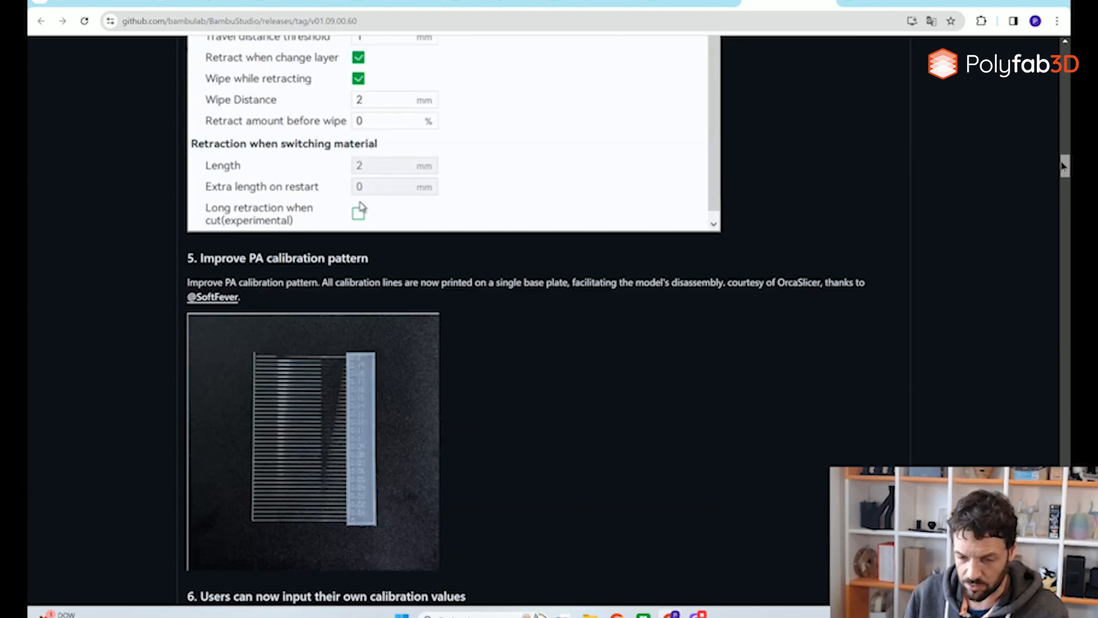
{"action": "scroll", "coordinate": [361, 207], "scroll_direction": "down", "scroll_amount": 2}
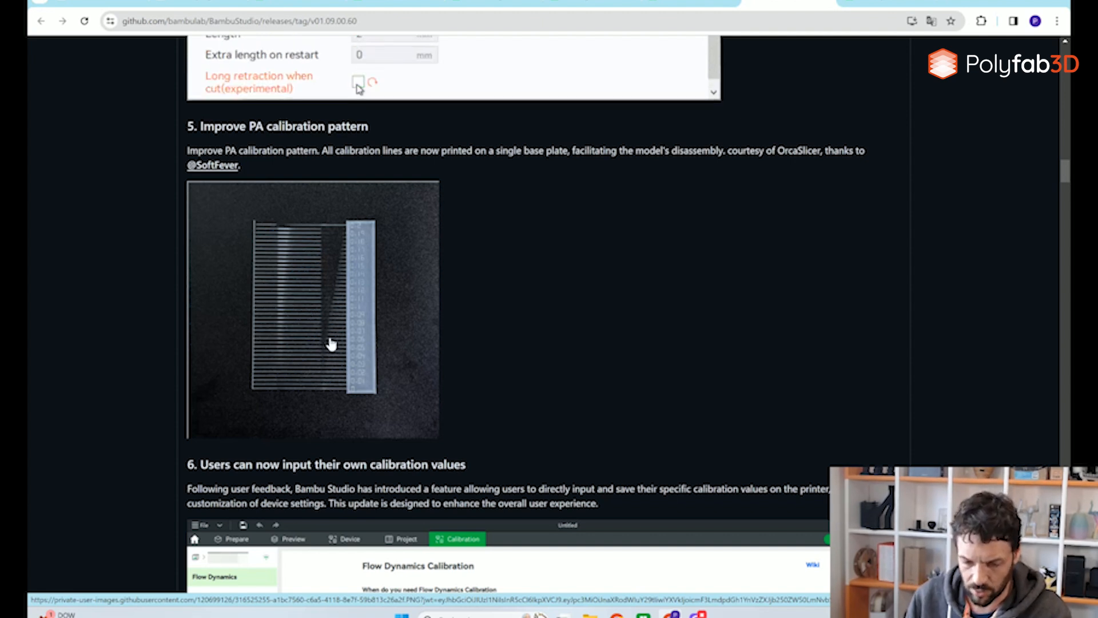
{"action": "scroll", "coordinate": [332, 318], "scroll_direction": "down", "scroll_amount": 7}
{"action": "scroll", "coordinate": [425, 335], "scroll_direction": "down", "scroll_amount": 1}
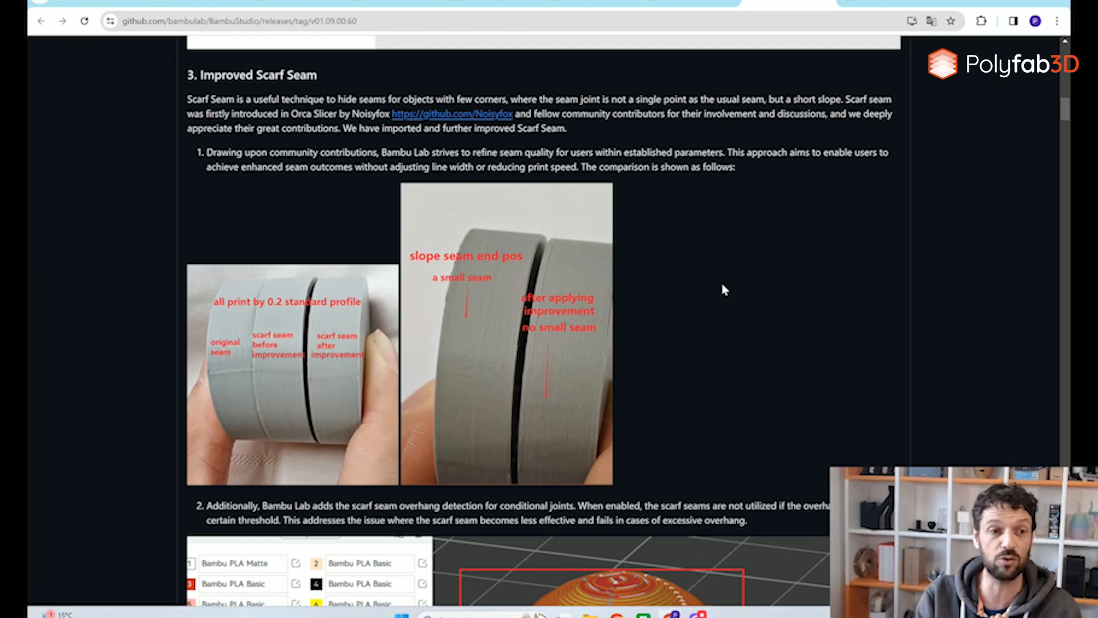
Step: Examine the comparison photos in the Improved Scarf Seam section of the release notes
{"action": "scroll", "coordinate": [269, 529], "scroll_direction": "down", "scroll_amount": 1}
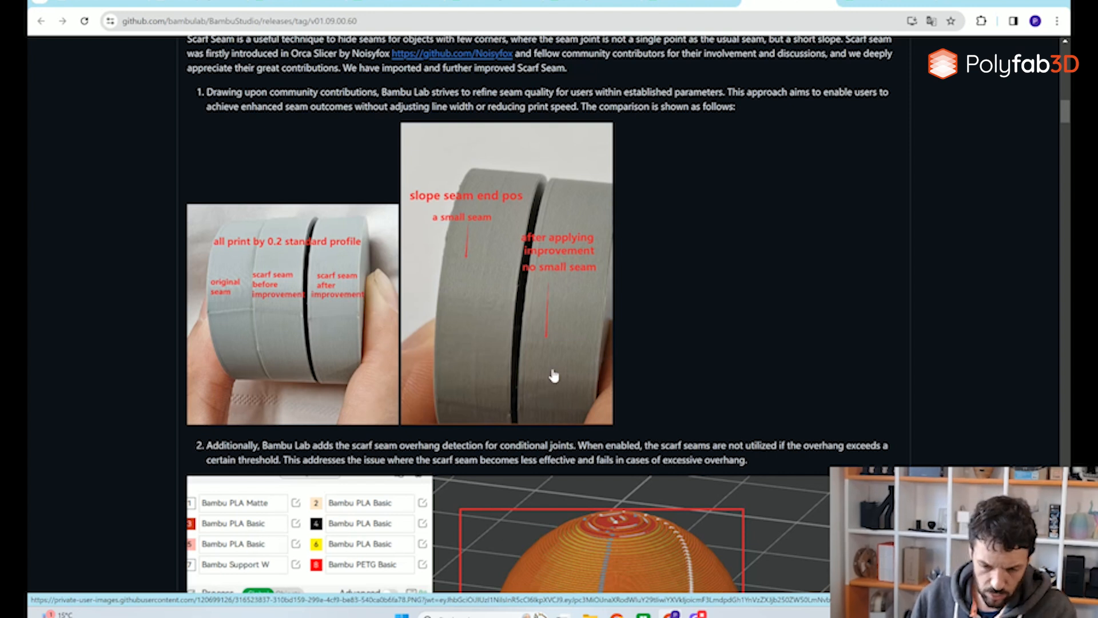
{"action": "scroll", "coordinate": [555, 377], "scroll_direction": "down", "scroll_amount": 1}
{"action": "scroll", "coordinate": [569, 394], "scroll_direction": "up", "scroll_amount": 2}
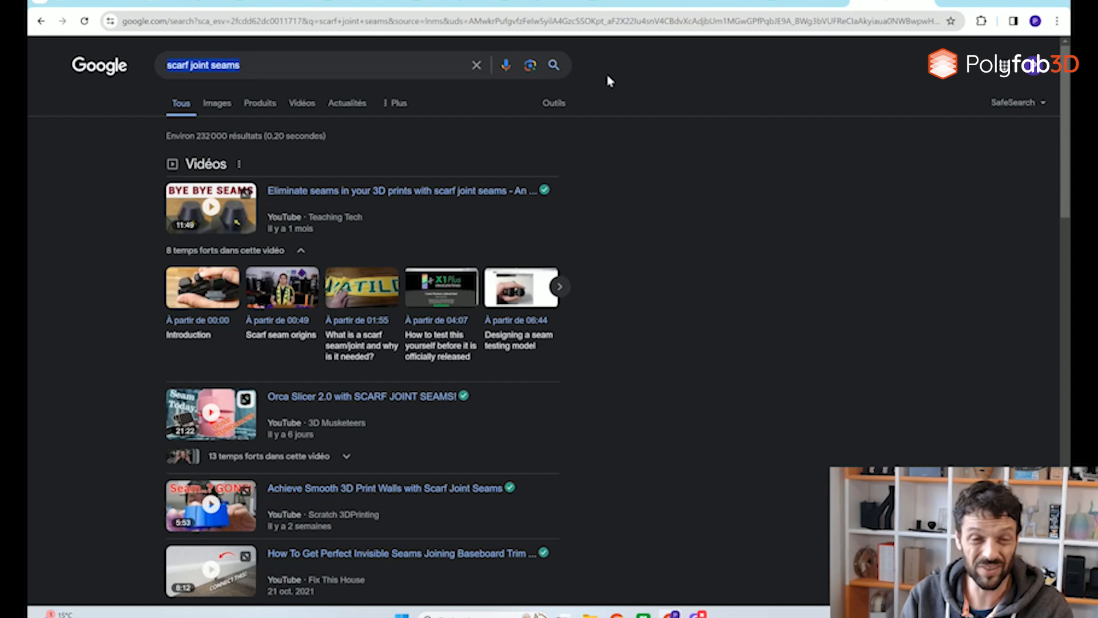
Step: Search Google for SCARF JOINT and open the large joint illustration from the results
{"action": "type", "text": "SCARF "}
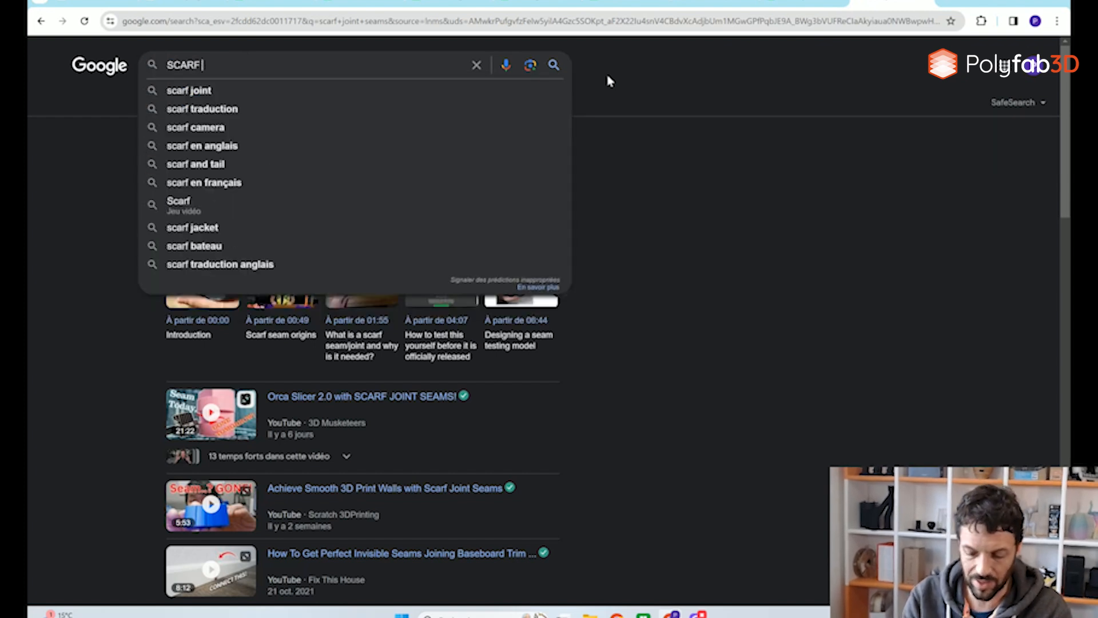
{"action": "type", "text": "JOINT"}
{"action": "key", "text": "Return"}
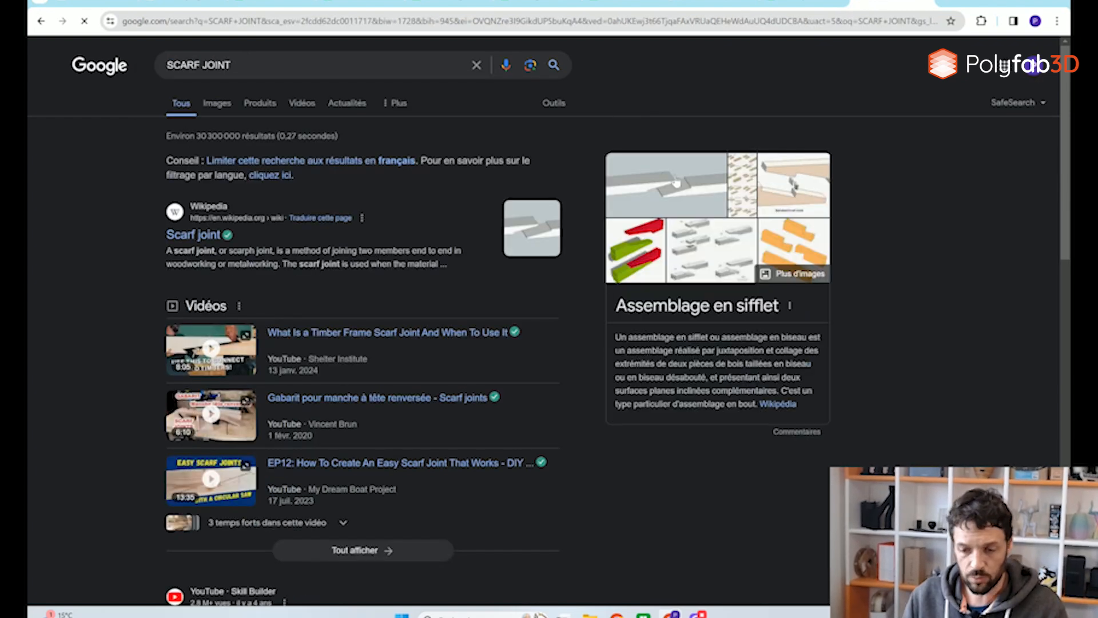
{"action": "left_click", "coordinate": [691, 198]}
{"action": "left_click", "coordinate": [108, 213]}
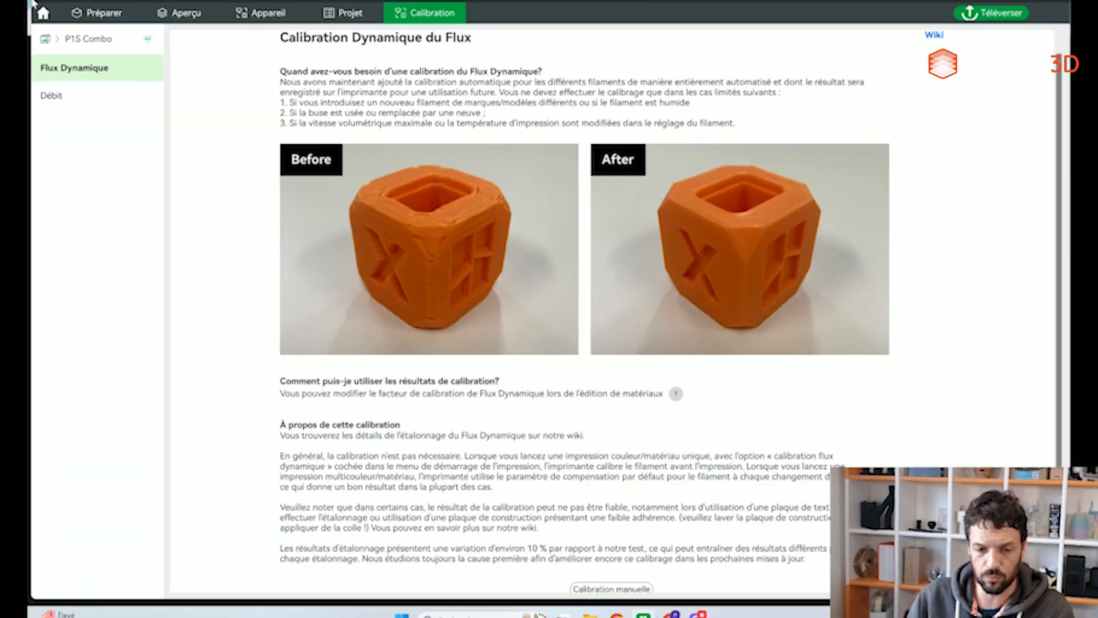
Step: Return to the prepared plate in Bambu Studio, select the yellow paddle handle and show its Scarf joint seam quality settings
{"action": "left_click", "coordinate": [97, 12]}
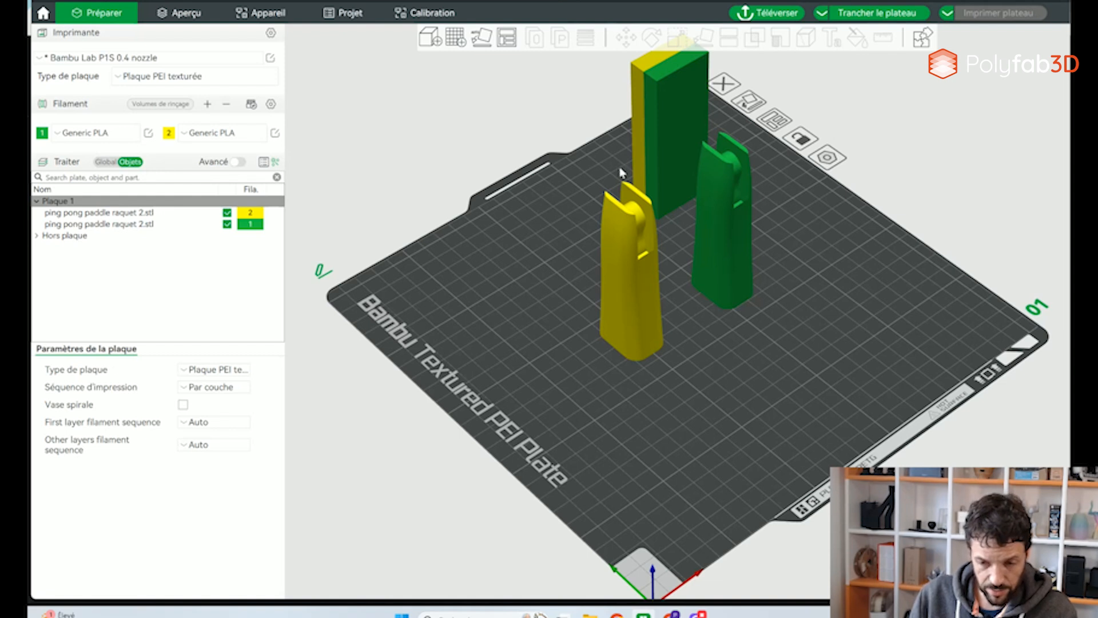
{"action": "left_click", "coordinate": [622, 267]}
{"action": "scroll", "coordinate": [211, 428], "scroll_direction": "down", "scroll_amount": 5}
{"action": "left_click", "coordinate": [183, 395]}
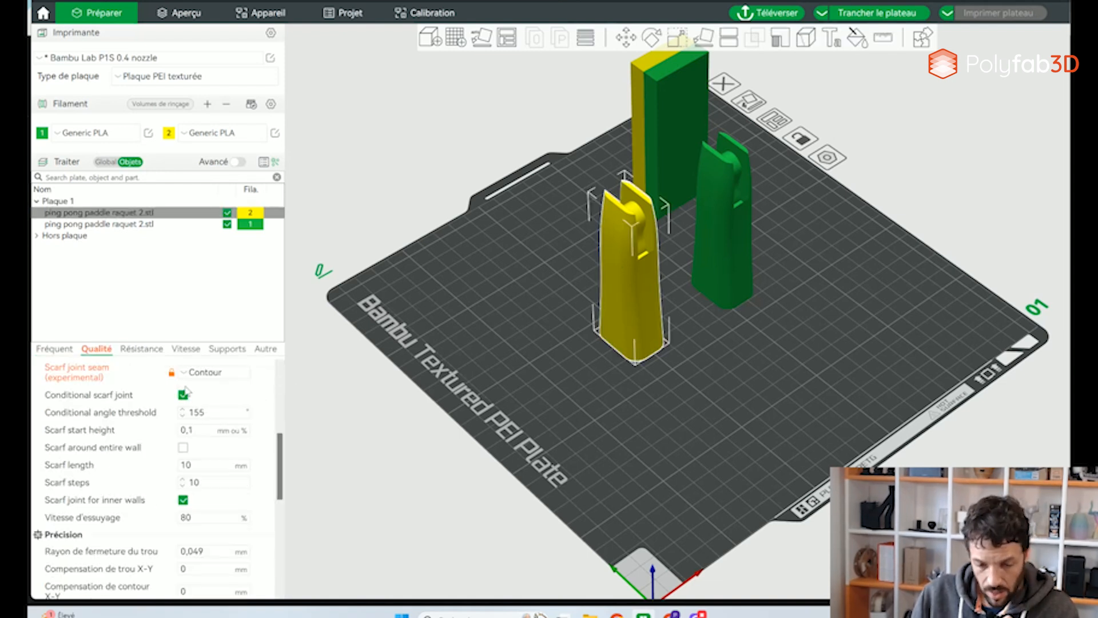
Step: Compare the seam settings of the green and yellow paddle handles, including the yellow one's conditional scarf joint options
{"action": "scroll", "coordinate": [163, 384], "scroll_direction": "up", "scroll_amount": 1}
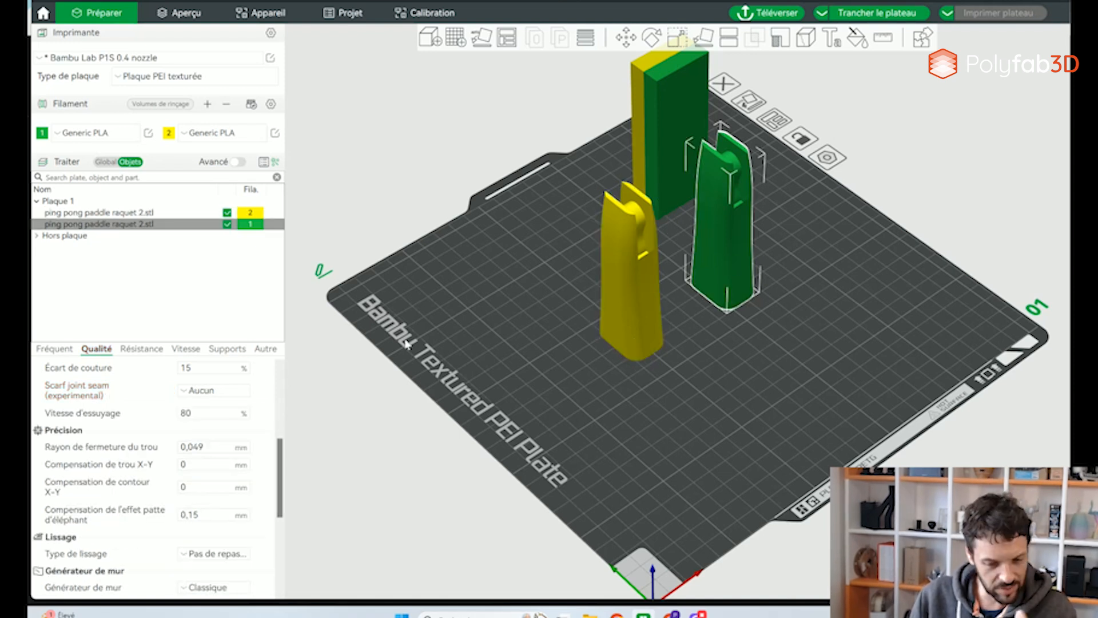
{"action": "scroll", "coordinate": [203, 453], "scroll_direction": "up", "scroll_amount": 2}
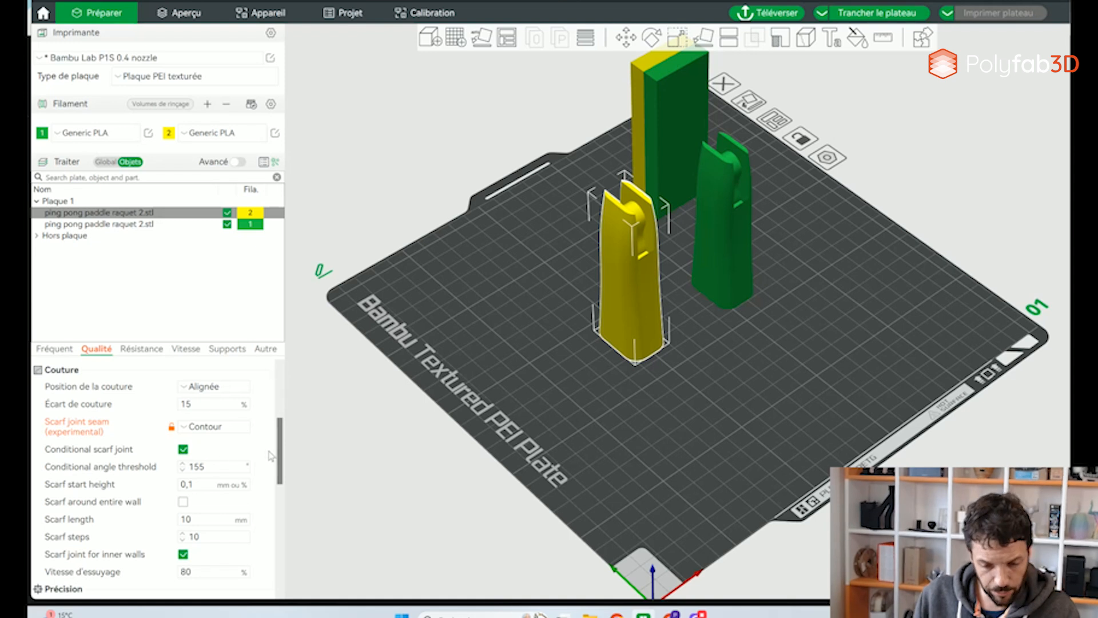
{"action": "scroll", "coordinate": [283, 466], "scroll_direction": "down", "scroll_amount": 2}
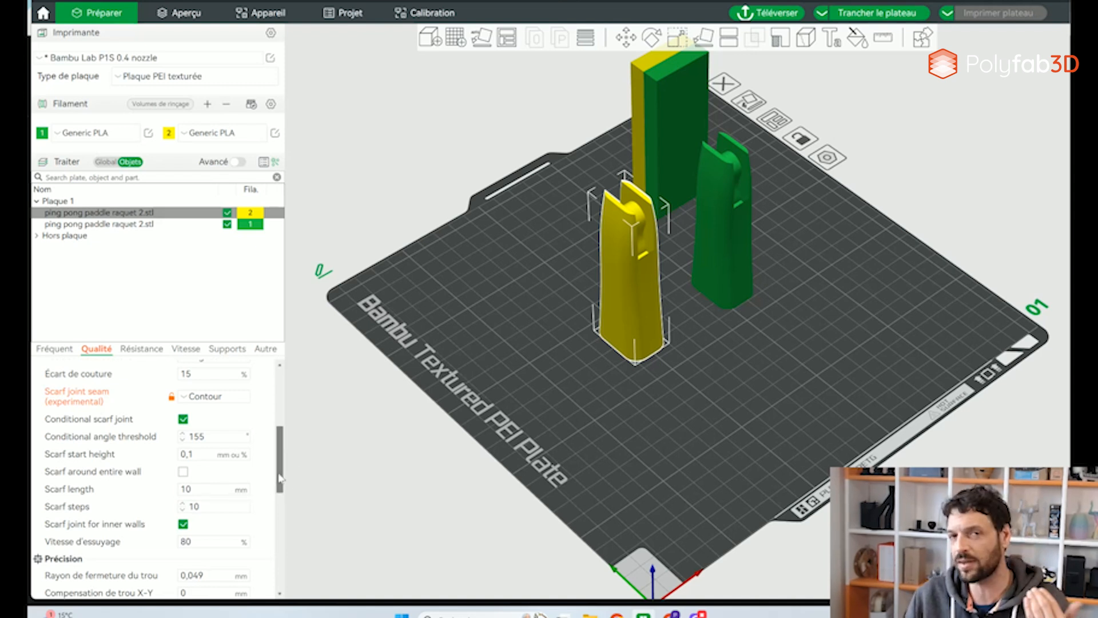
{"action": "mouse_move", "coordinate": [280, 480]}
{"action": "left_mouse_down"}
{"action": "mouse_move", "coordinate": [279, 470]}
{"action": "mouse_move", "coordinate": [277, 499]}
{"action": "mouse_move", "coordinate": [270, 489]}
{"action": "left_mouse_up"}
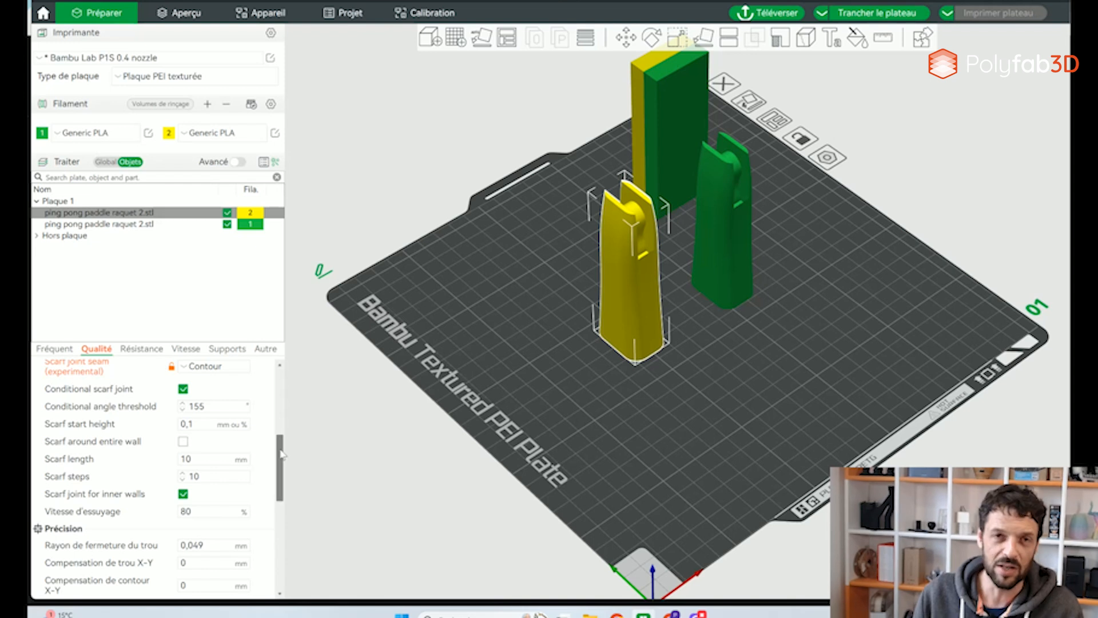
{"action": "left_click_drag", "start_coordinate": [280, 479], "coordinate": [281, 414]}
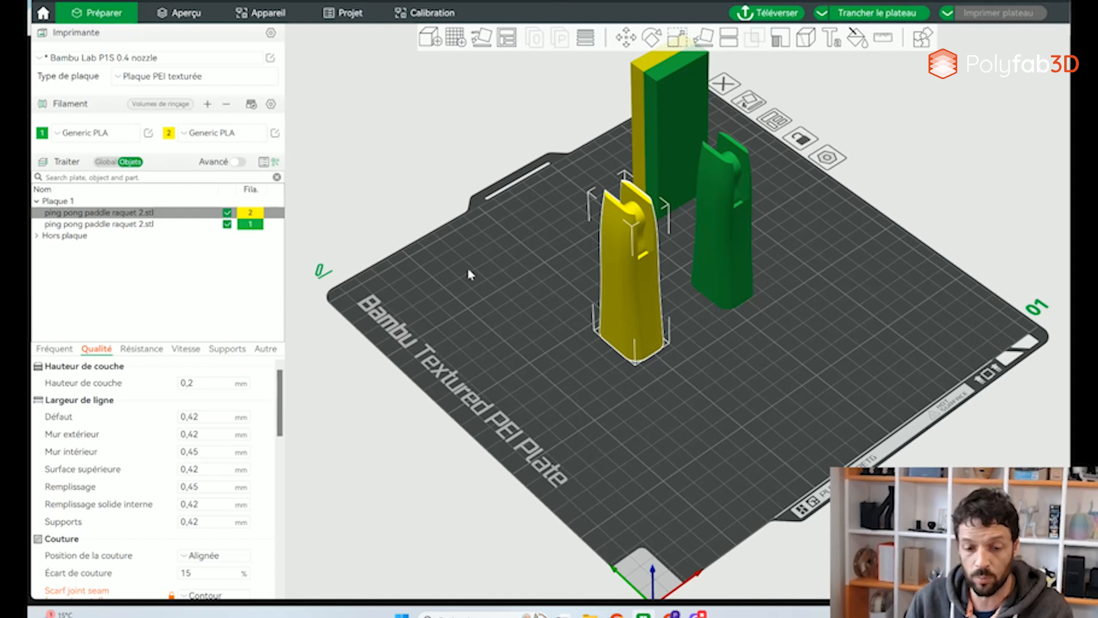
{"action": "left_click_drag", "start_coordinate": [578, 421], "coordinate": [572, 424]}
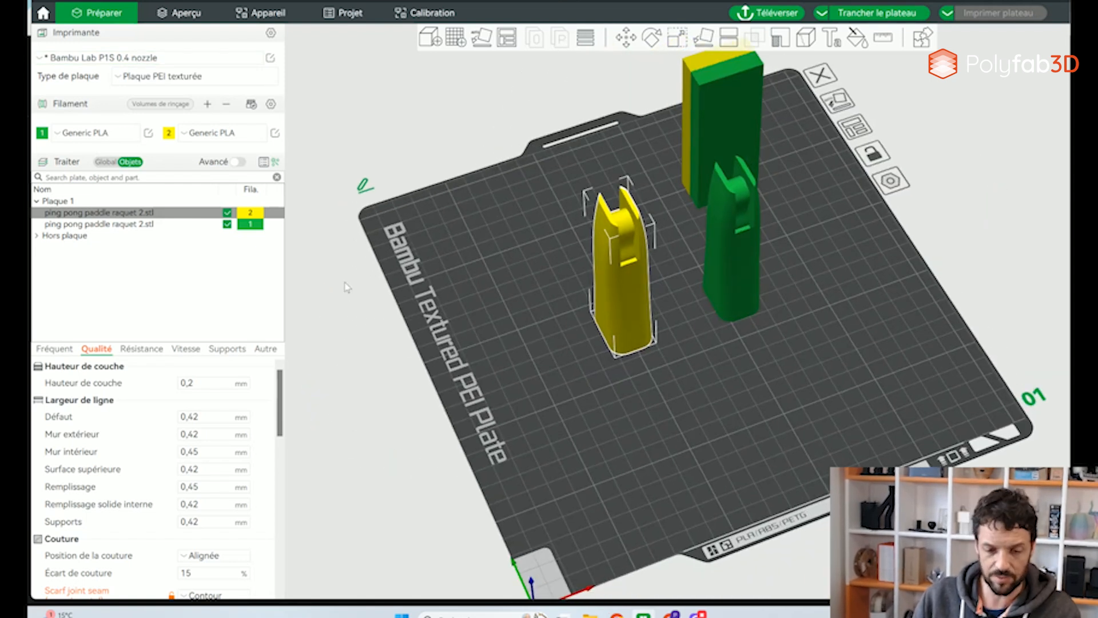
Step: Open the preferences, check the Mode Développeur option and close them
{"action": "left_click", "coordinate": [90, 2]}
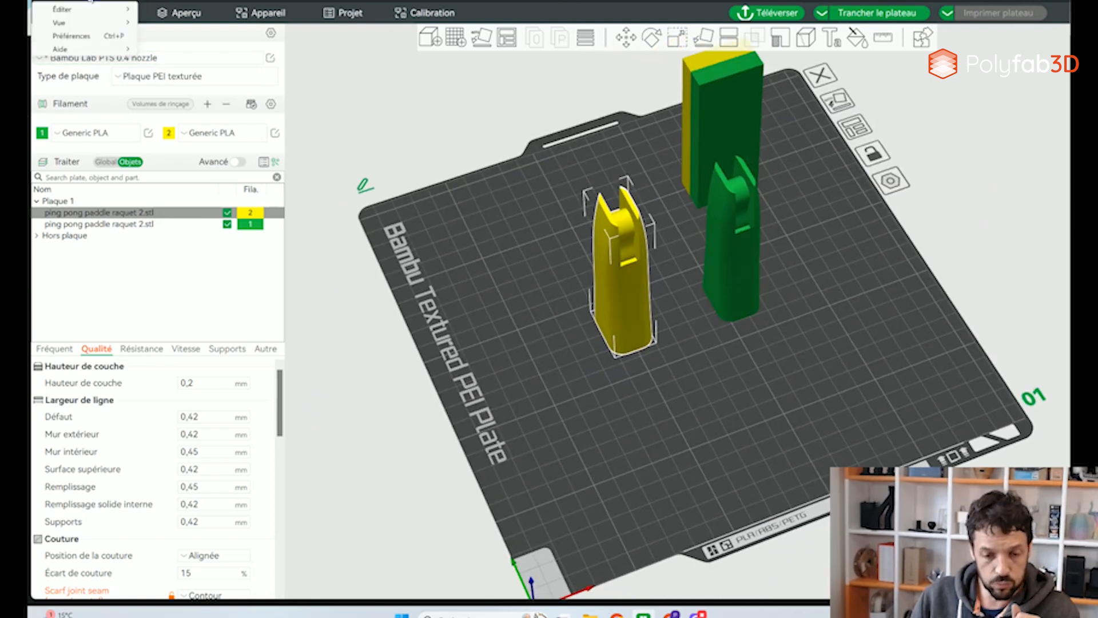
{"action": "left_click", "coordinate": [175, 36]}
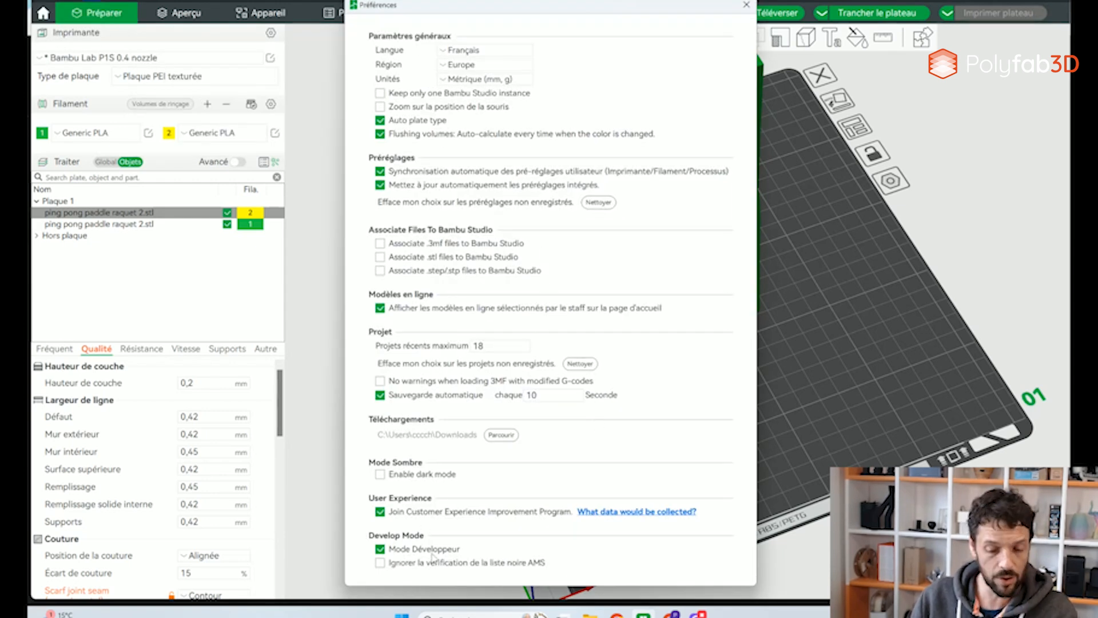
{"action": "left_click", "coordinate": [747, 5]}
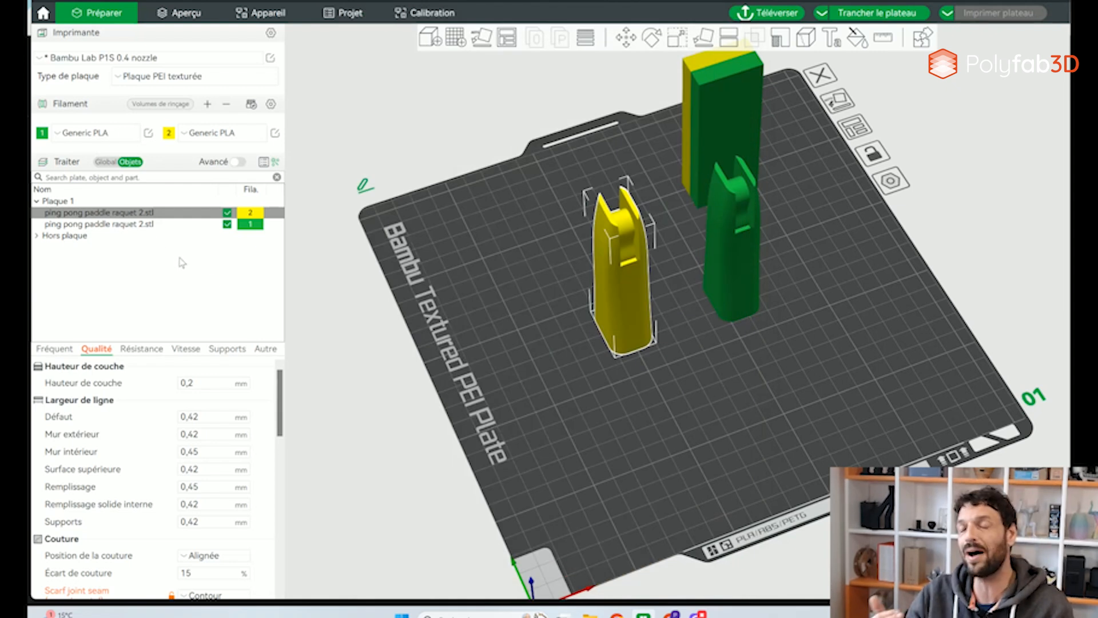
Step: Open the settings of the Bambu Lab P1S 0.4 nozzle printer and examine the extruder's Long retraction when cut (experimental) option
{"action": "left_click", "coordinate": [265, 348]}
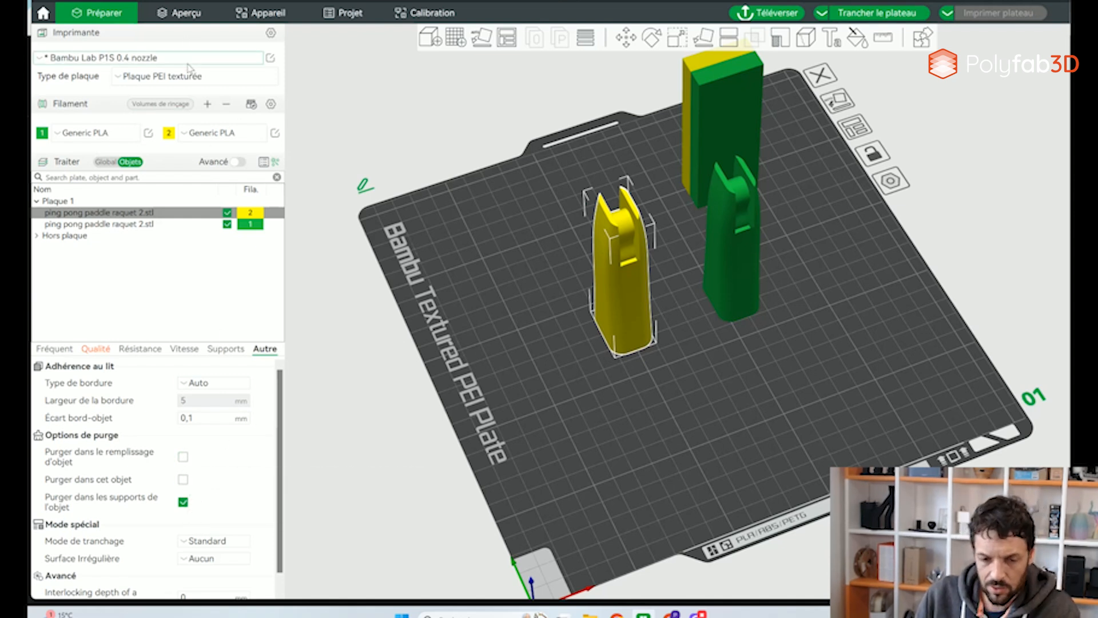
{"action": "left_click", "coordinate": [270, 59]}
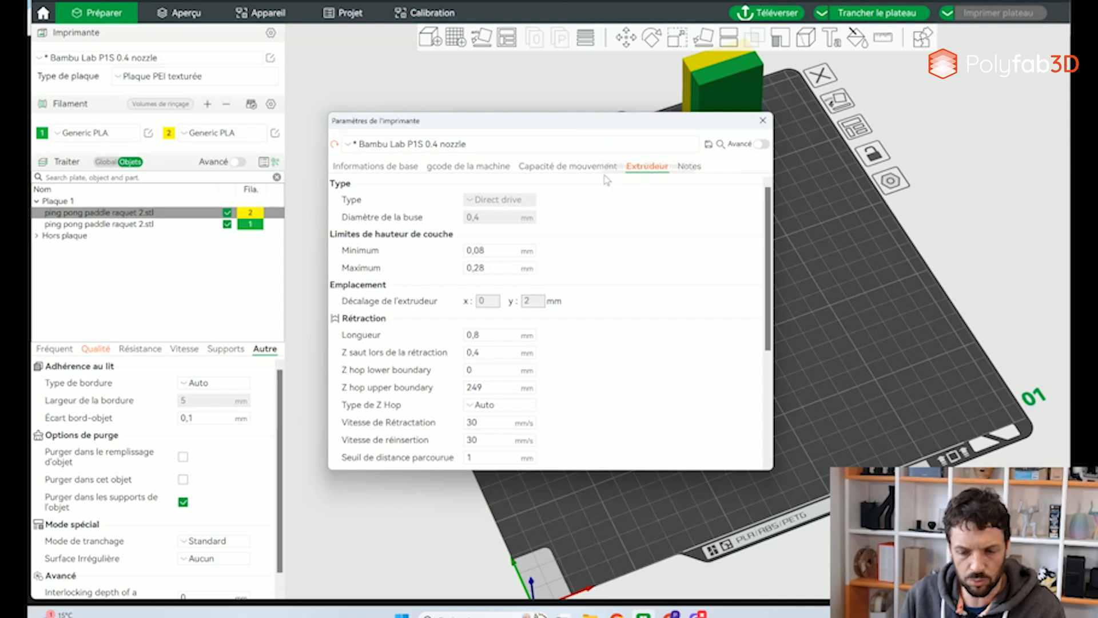
{"action": "scroll", "coordinate": [769, 257], "scroll_direction": "down", "scroll_amount": 6}
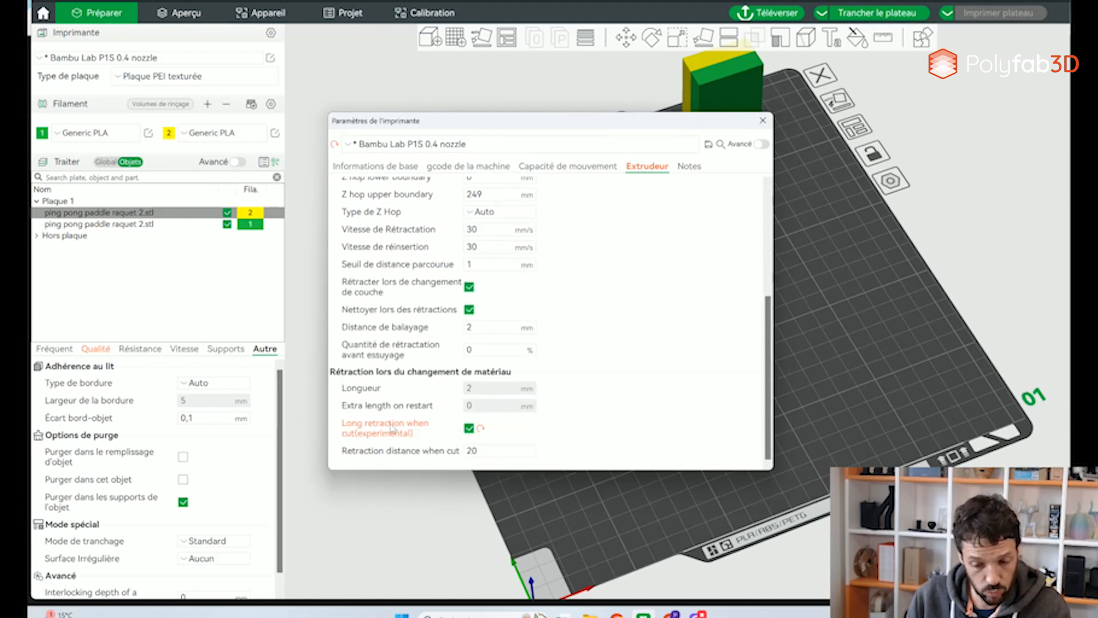
{"action": "mouse_move", "coordinate": [405, 431]}
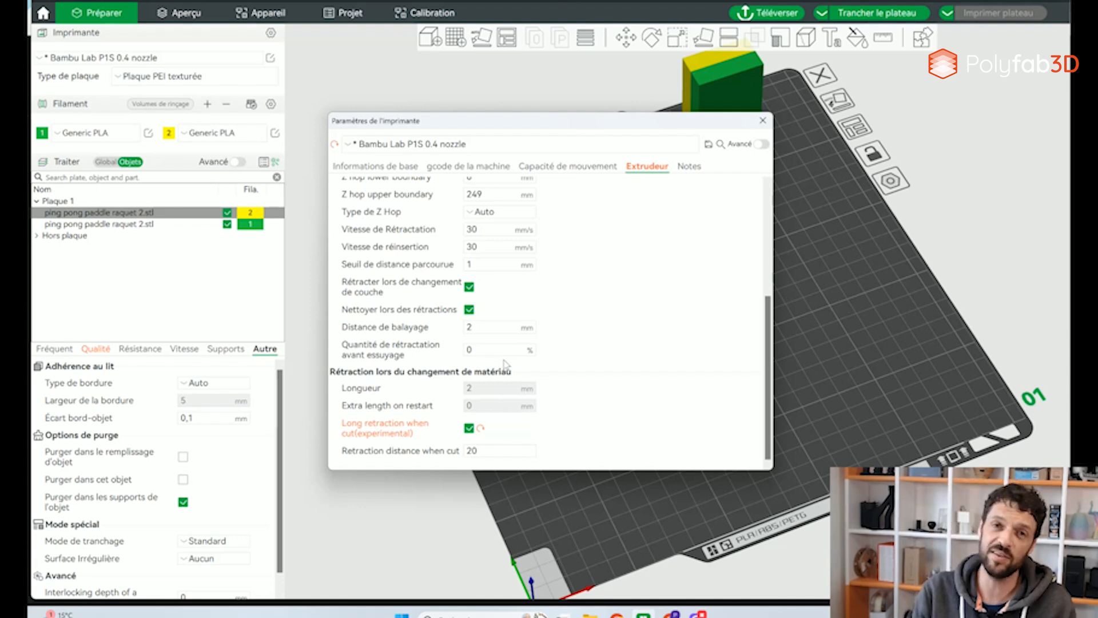
Step: Turn Long retraction when cut (experimental) off and back on, acknowledging the experimental feature notice
{"action": "left_click", "coordinate": [468, 429]}
{"action": "left_click", "coordinate": [468, 446]}
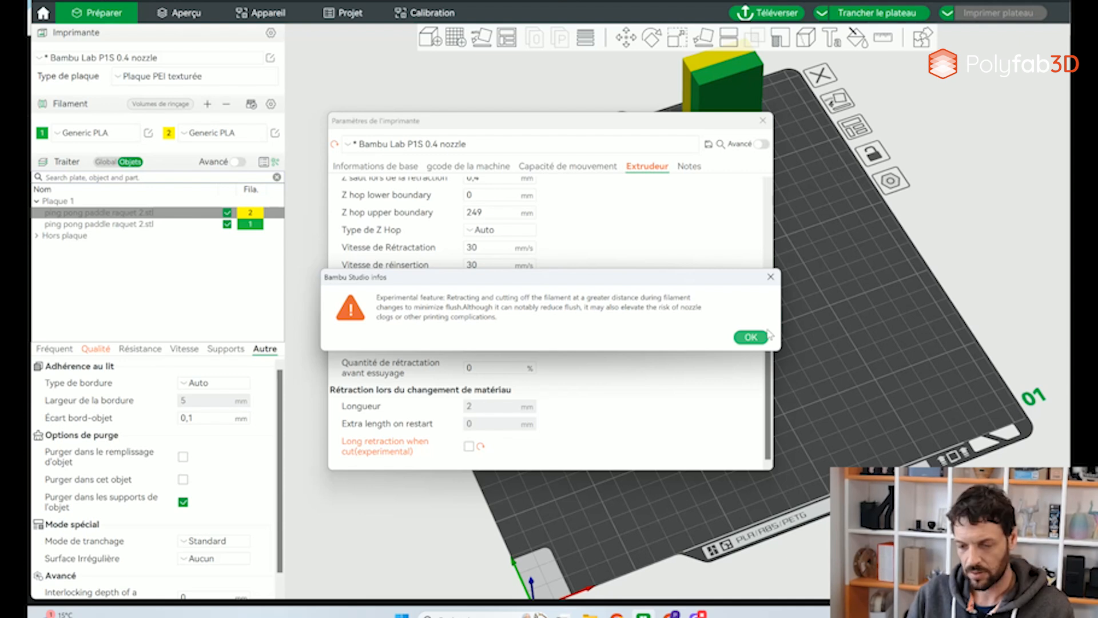
{"action": "left_click", "coordinate": [749, 337]}
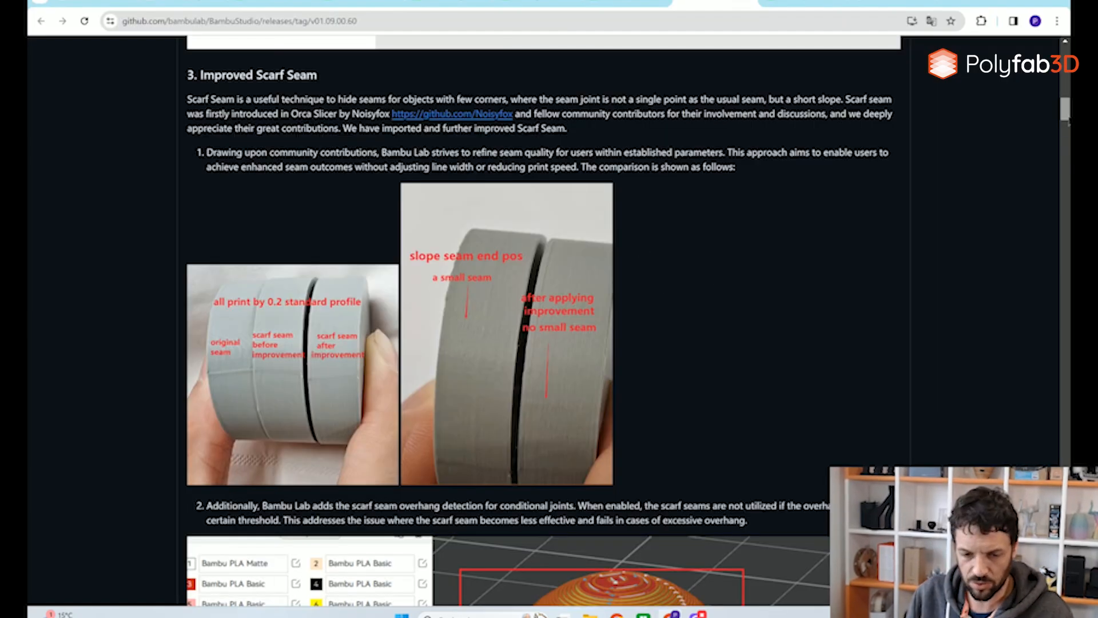
Step: Read the release notes from the Improved Scarf Seam section through calibration values and per-plate Spiral Vase Mode to the overhang improvements
{"action": "scroll", "coordinate": [1066, 122], "scroll_direction": "down", "scroll_amount": 5}
{"action": "scroll", "coordinate": [538, 321], "scroll_direction": "down", "scroll_amount": 4}
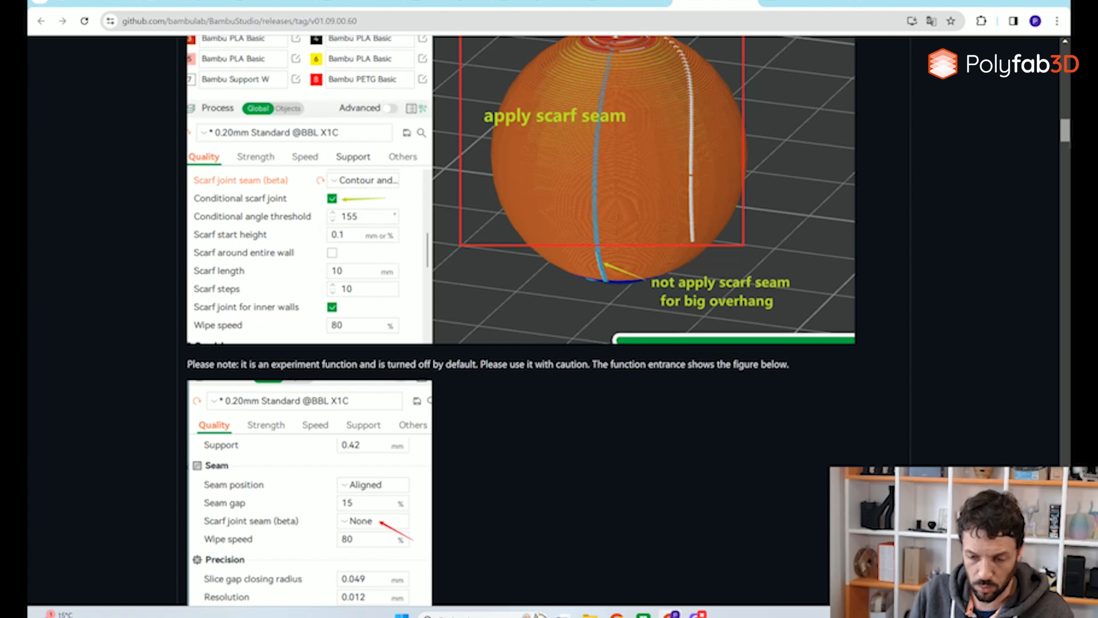
{"action": "scroll", "coordinate": [537, 321], "scroll_direction": "down", "scroll_amount": 20}
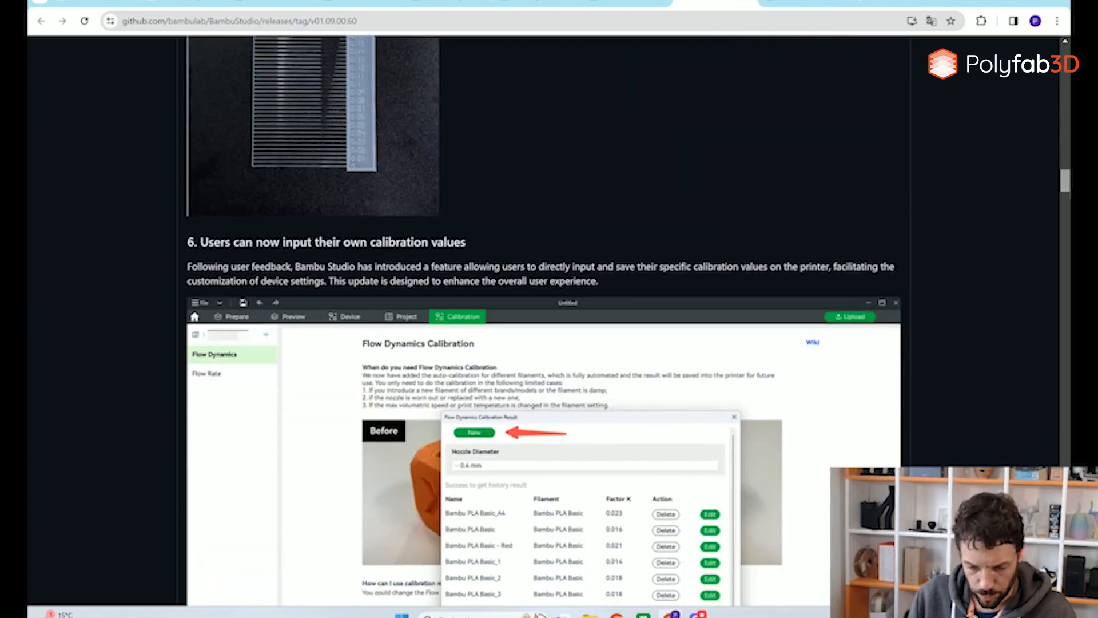
{"action": "scroll", "coordinate": [537, 320], "scroll_direction": "down", "scroll_amount": 20}
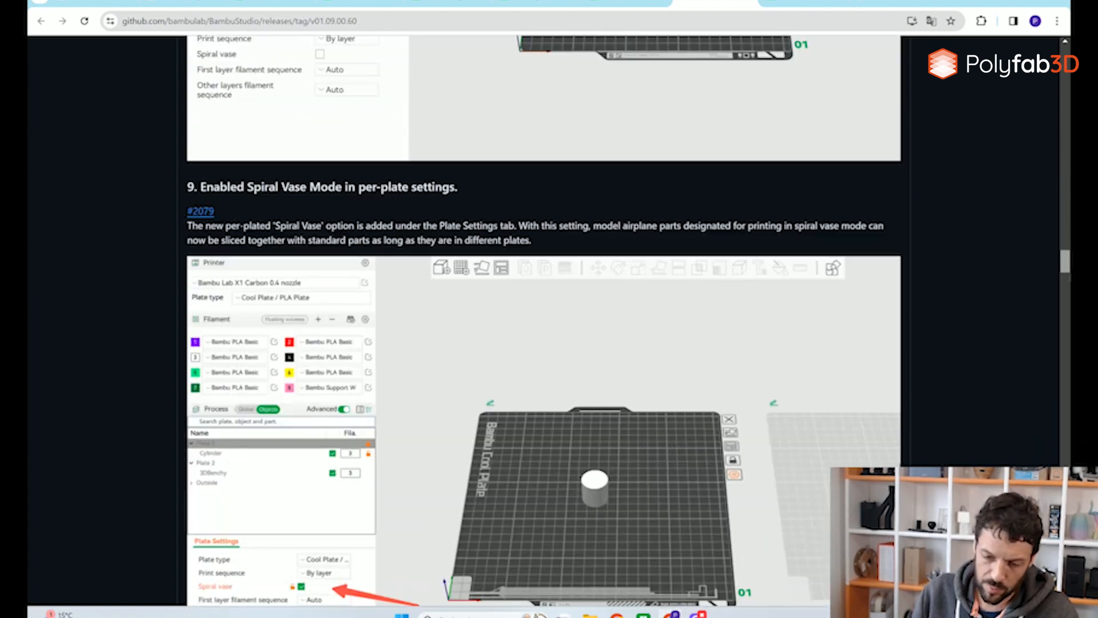
{"action": "scroll", "coordinate": [537, 321], "scroll_direction": "down", "scroll_amount": 20}
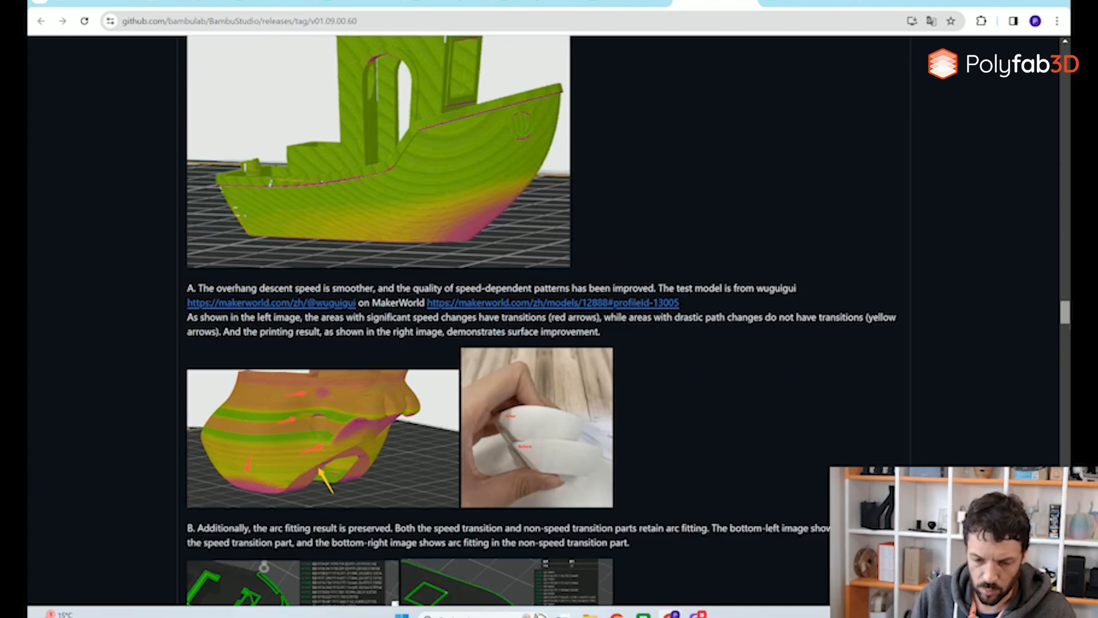
{"action": "scroll", "coordinate": [453, 311], "scroll_direction": "up", "scroll_amount": 2}
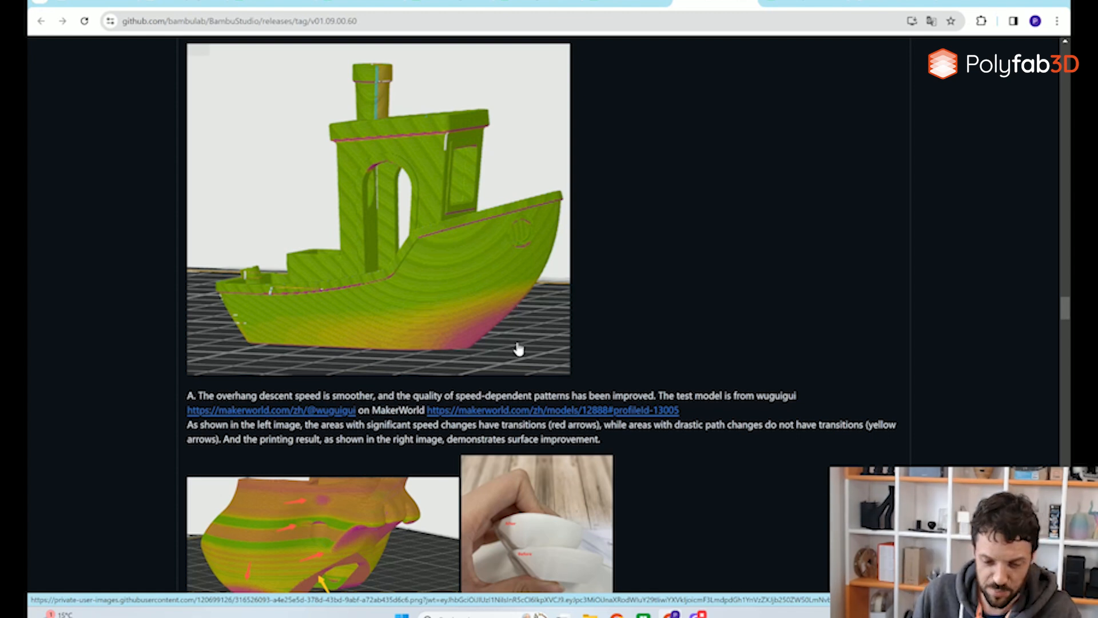
{"action": "scroll", "coordinate": [524, 356], "scroll_direction": "down", "scroll_amount": 5}
{"action": "scroll", "coordinate": [527, 359], "scroll_direction": "down", "scroll_amount": 5}
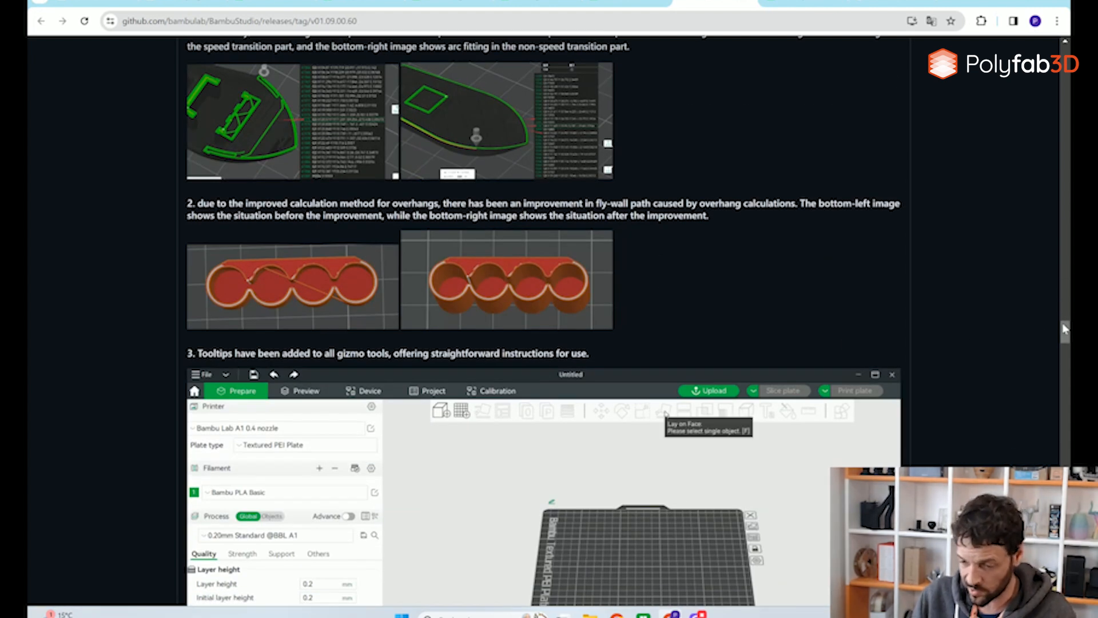
Step: Skim the release notes' improvements from the gizmo tooltips through AMS humidity display and flushing multiplier limit to the BugFix heading
{"action": "scroll", "coordinate": [1066, 341], "scroll_direction": "down", "scroll_amount": 2}
{"action": "left_click_drag", "start_coordinate": [1066, 341], "coordinate": [1066, 455]}
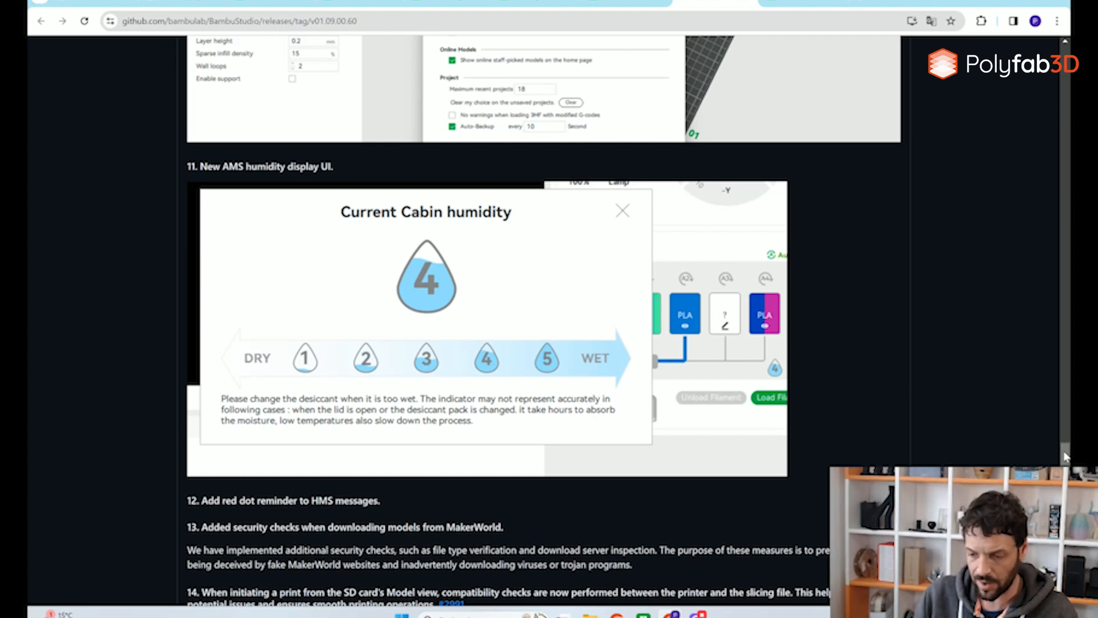
{"action": "left_click_drag", "start_coordinate": [1066, 456], "coordinate": [1066, 458]}
{"action": "scroll", "coordinate": [1066, 458], "scroll_direction": "down", "scroll_amount": 7}
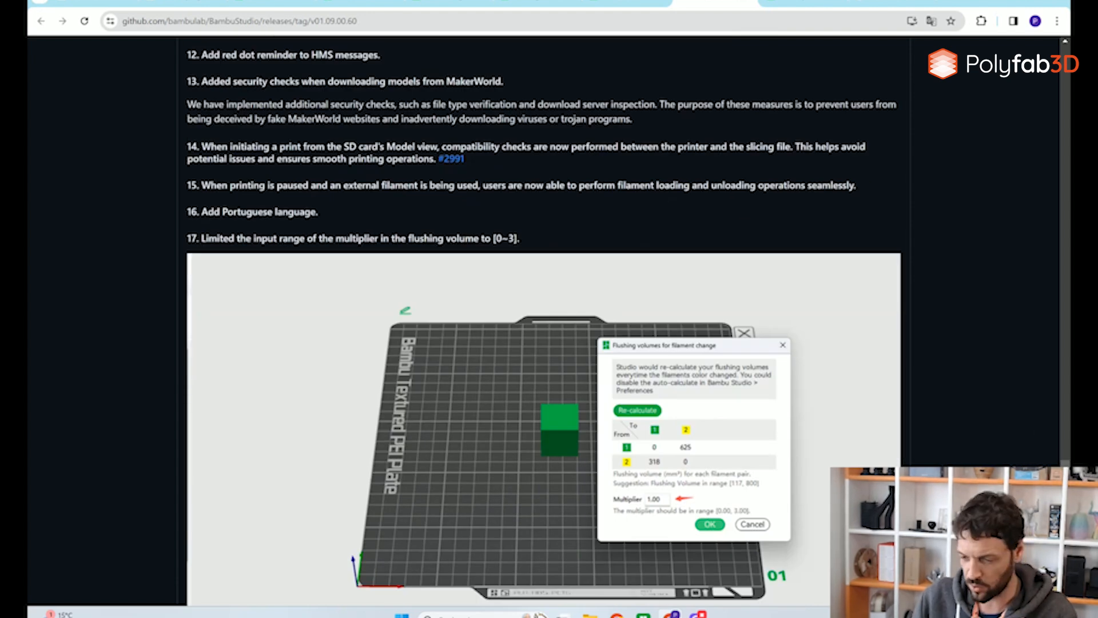
{"action": "scroll", "coordinate": [544, 320], "scroll_direction": "down", "scroll_amount": 8}
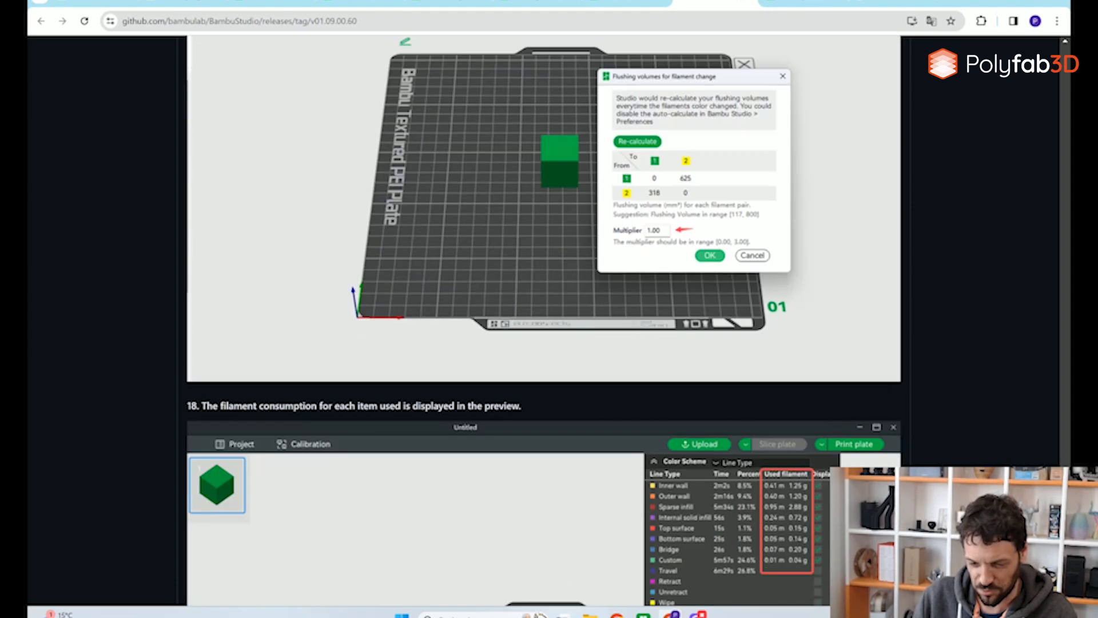
{"action": "scroll", "coordinate": [543, 320], "scroll_direction": "down", "scroll_amount": 20}
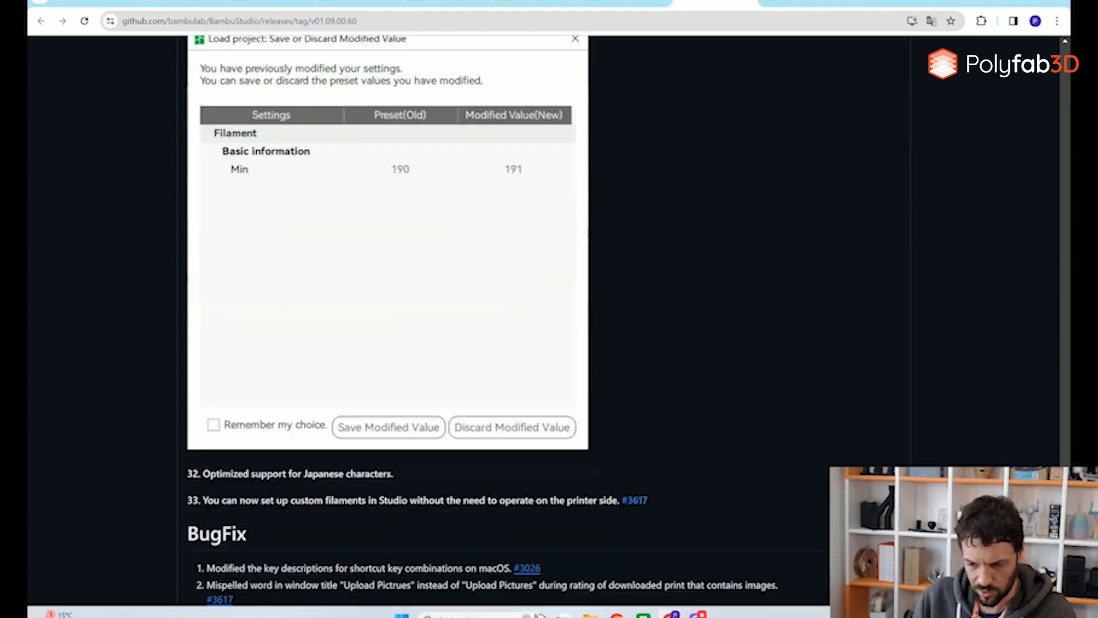
Step: Review the improvements again from Plates Stats Total Cost to post-processing scripts, check the bug fixes and assets, and return to the Feature section
{"action": "left_click_drag", "start_coordinate": [1068, 486], "coordinate": [1068, 398]}
{"action": "scroll", "coordinate": [686, 171], "scroll_direction": "up", "scroll_amount": 15}
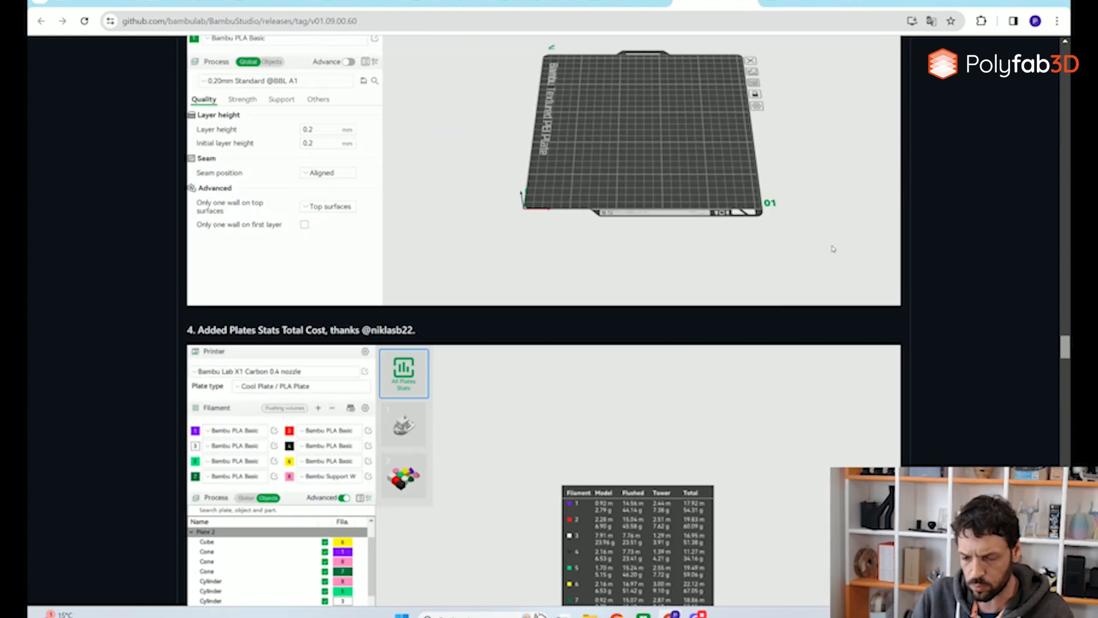
{"action": "scroll", "coordinate": [665, 44], "scroll_direction": "down", "scroll_amount": 20}
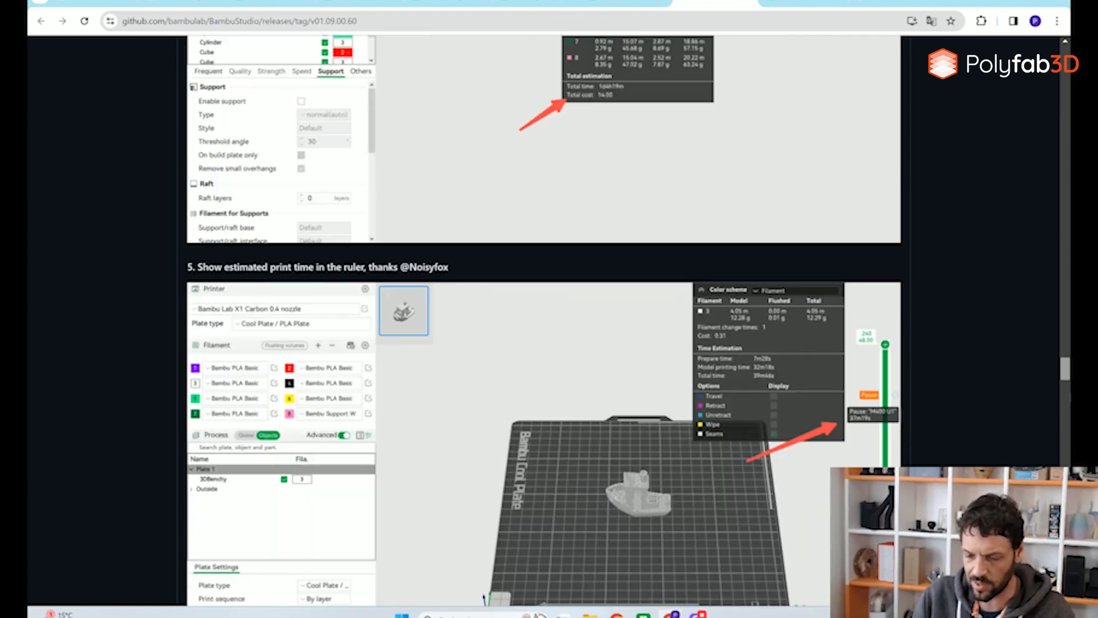
{"action": "scroll", "coordinate": [628, 321], "scroll_direction": "down", "scroll_amount": 20}
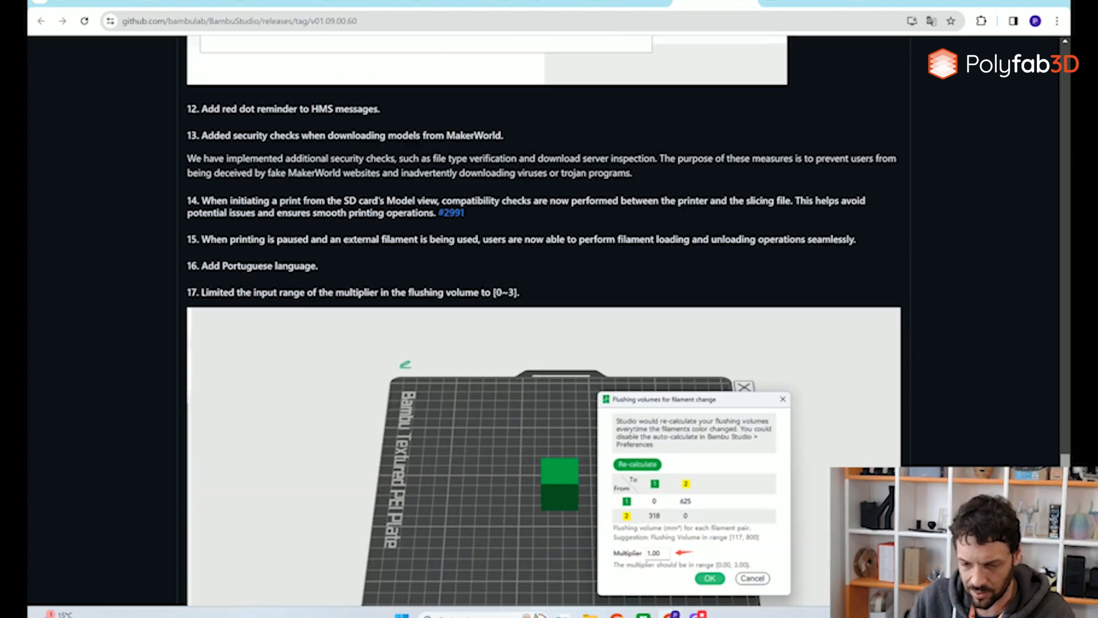
{"action": "scroll", "coordinate": [686, 378], "scroll_direction": "down", "scroll_amount": 13}
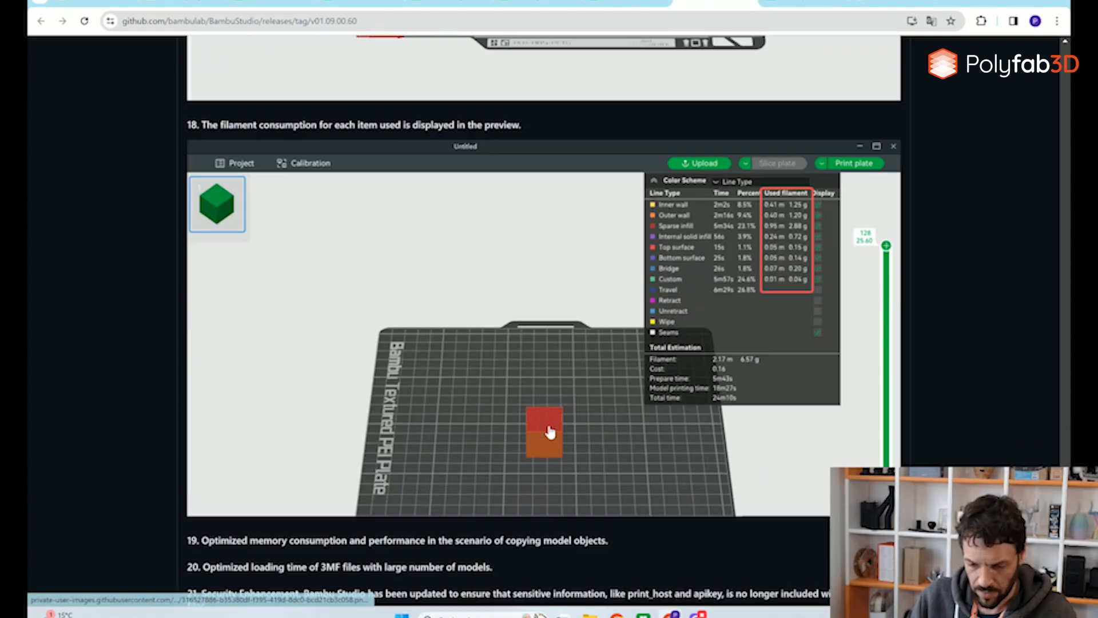
{"action": "scroll", "coordinate": [938, 393], "scroll_direction": "down", "scroll_amount": 15}
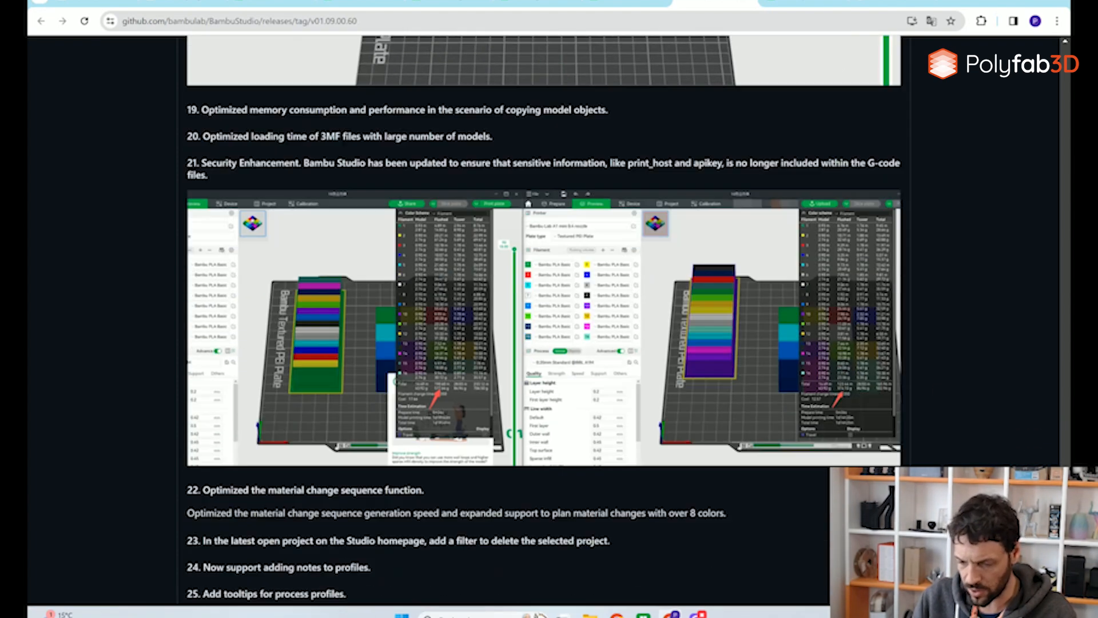
{"action": "scroll", "coordinate": [544, 320], "scroll_direction": "down", "scroll_amount": 15}
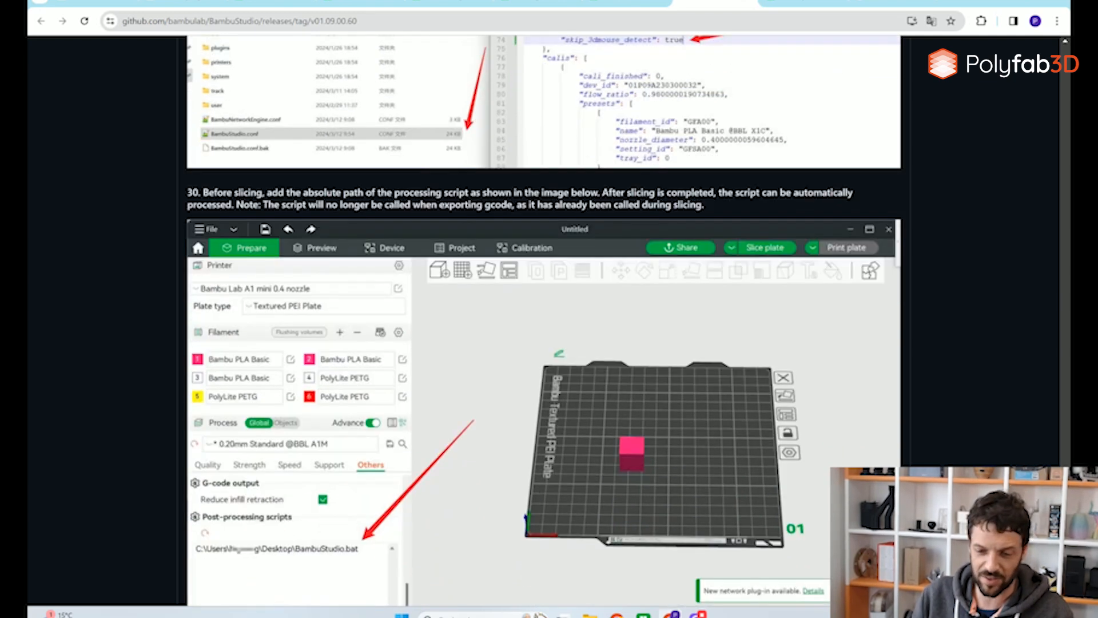
{"action": "scroll", "coordinate": [353, 410], "scroll_direction": "down", "scroll_amount": 7}
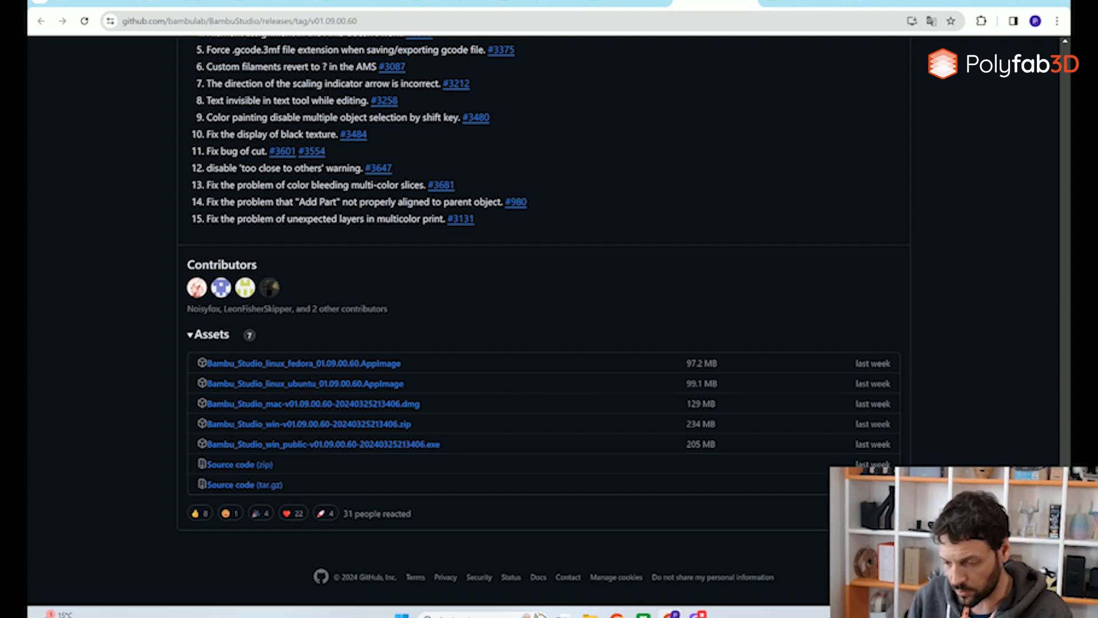
{"action": "scroll", "coordinate": [864, 266], "scroll_direction": "up", "scroll_amount": 15}
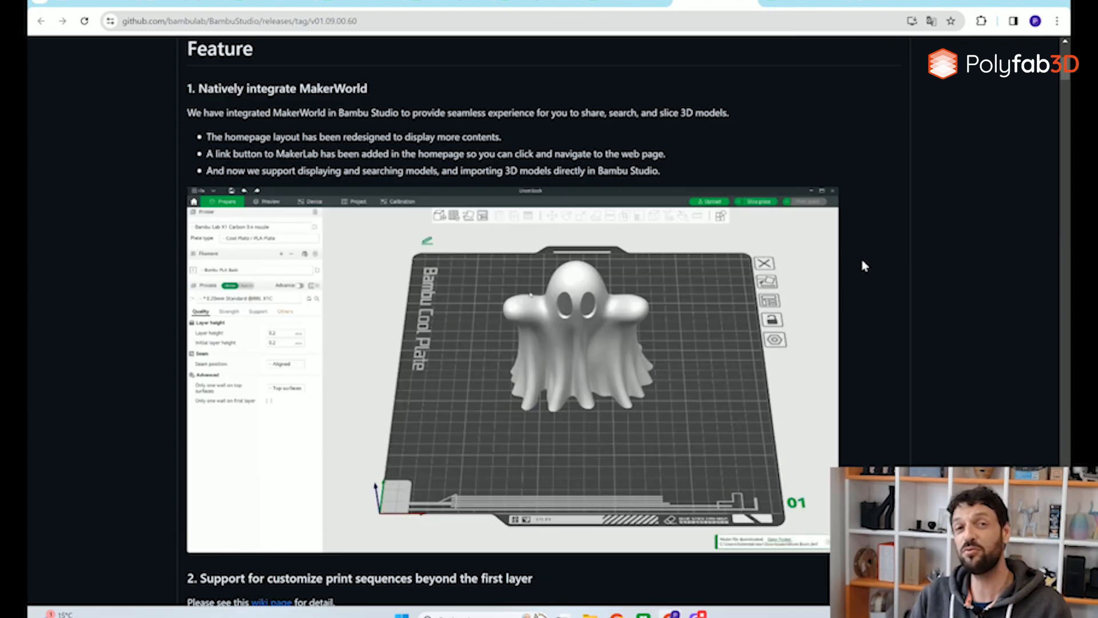